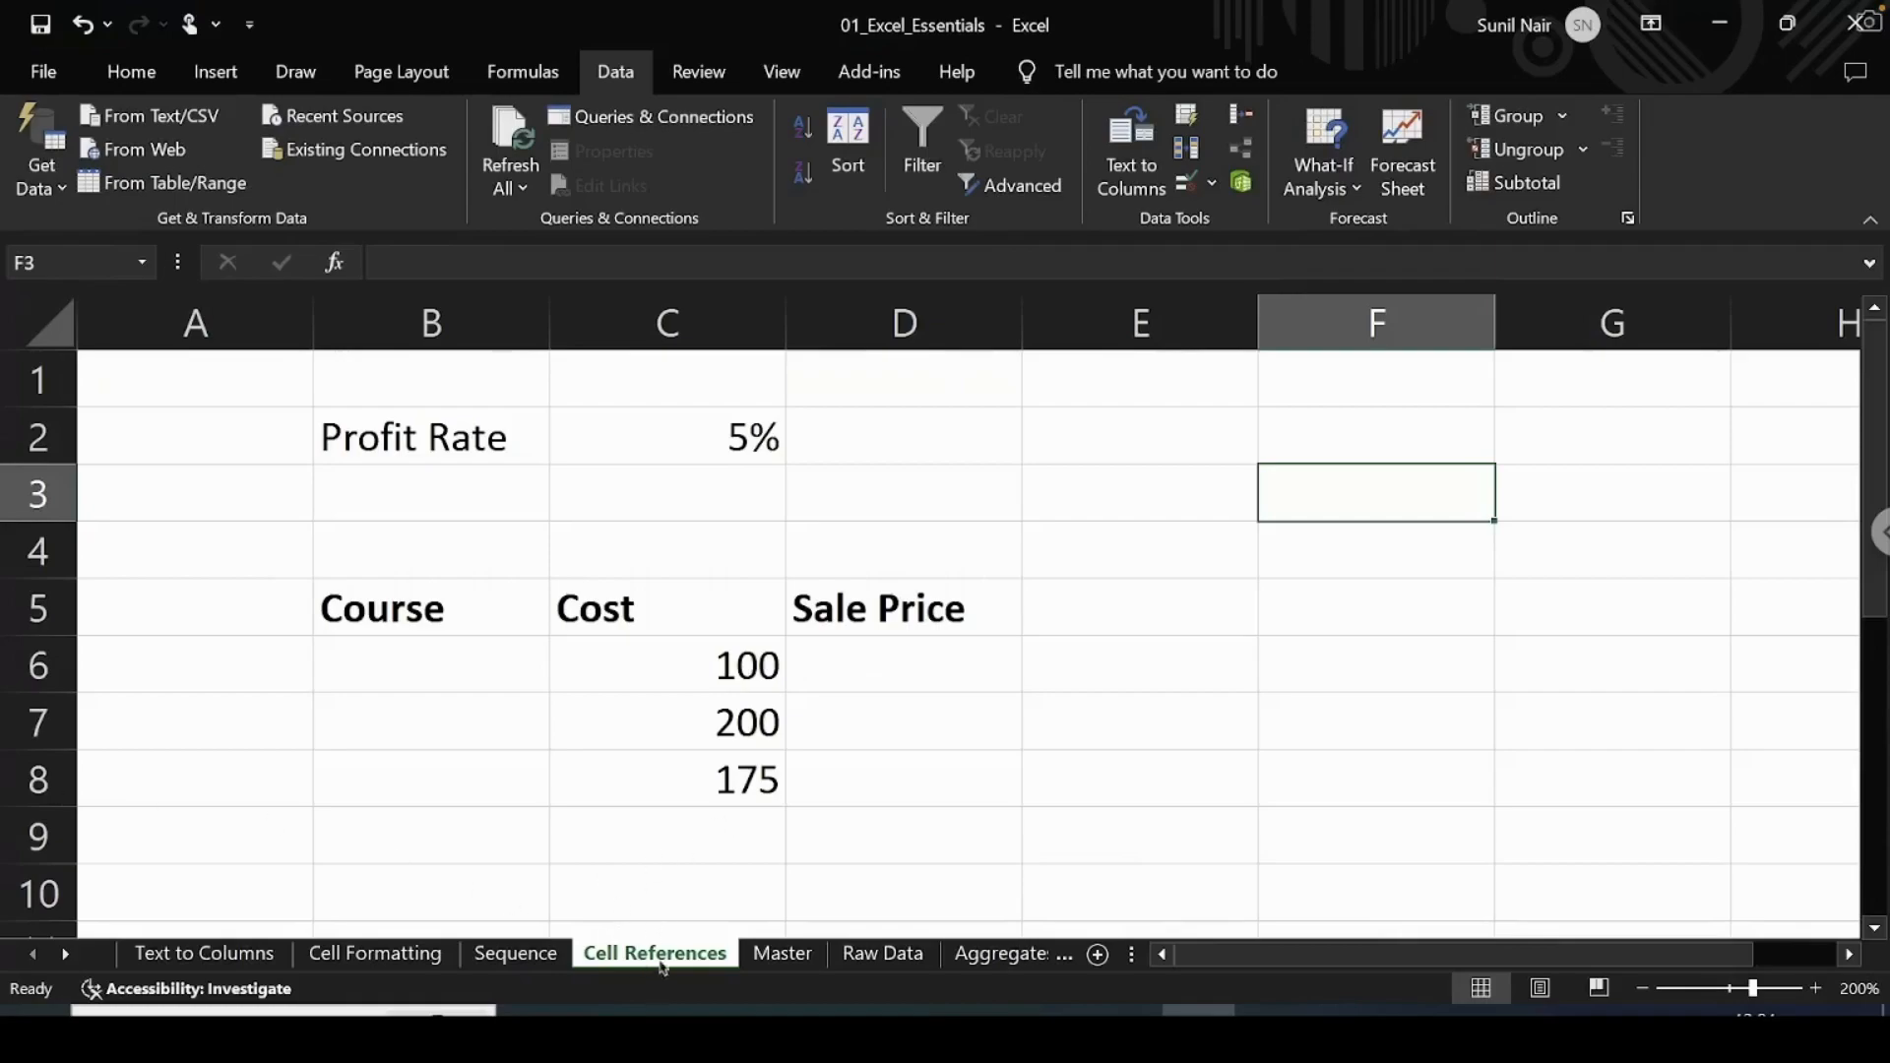
Step: Compare the empty Course cells on the Cell References sheet with the course list on the Master sheet
click(374, 664)
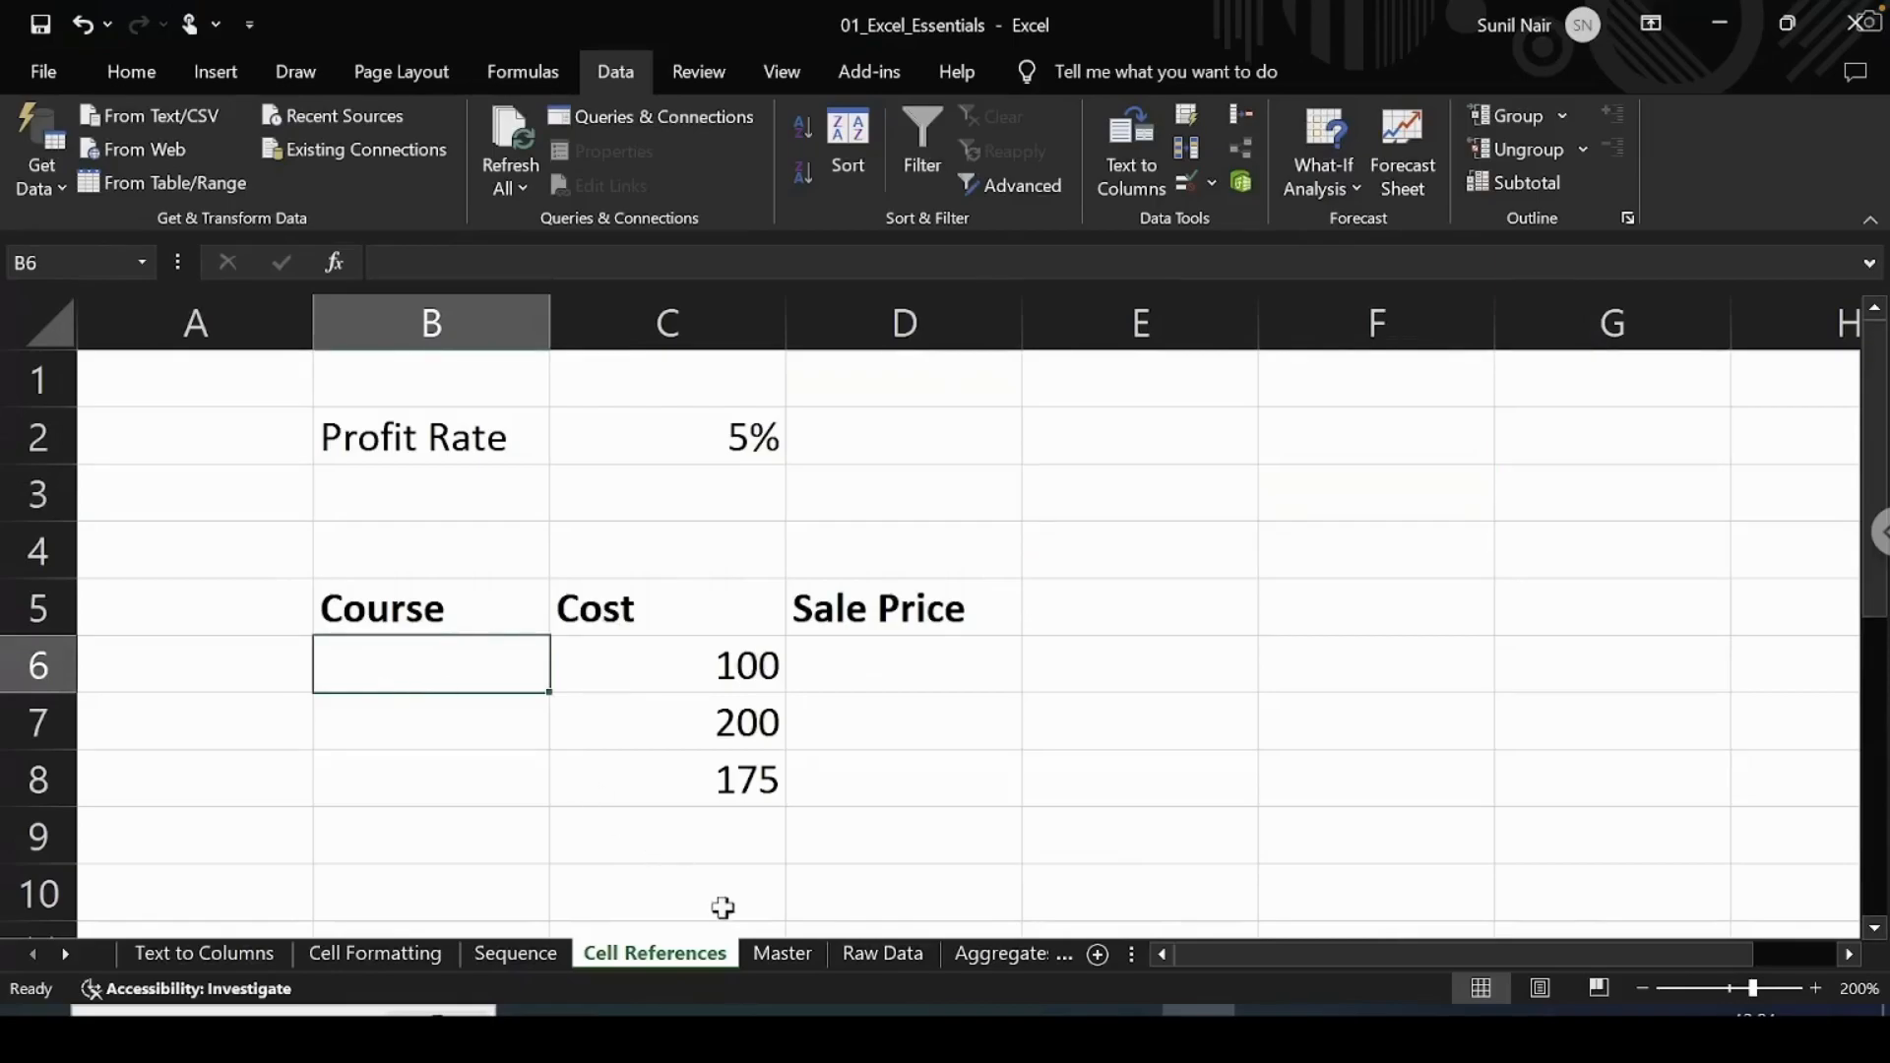
click(780, 954)
click(181, 392)
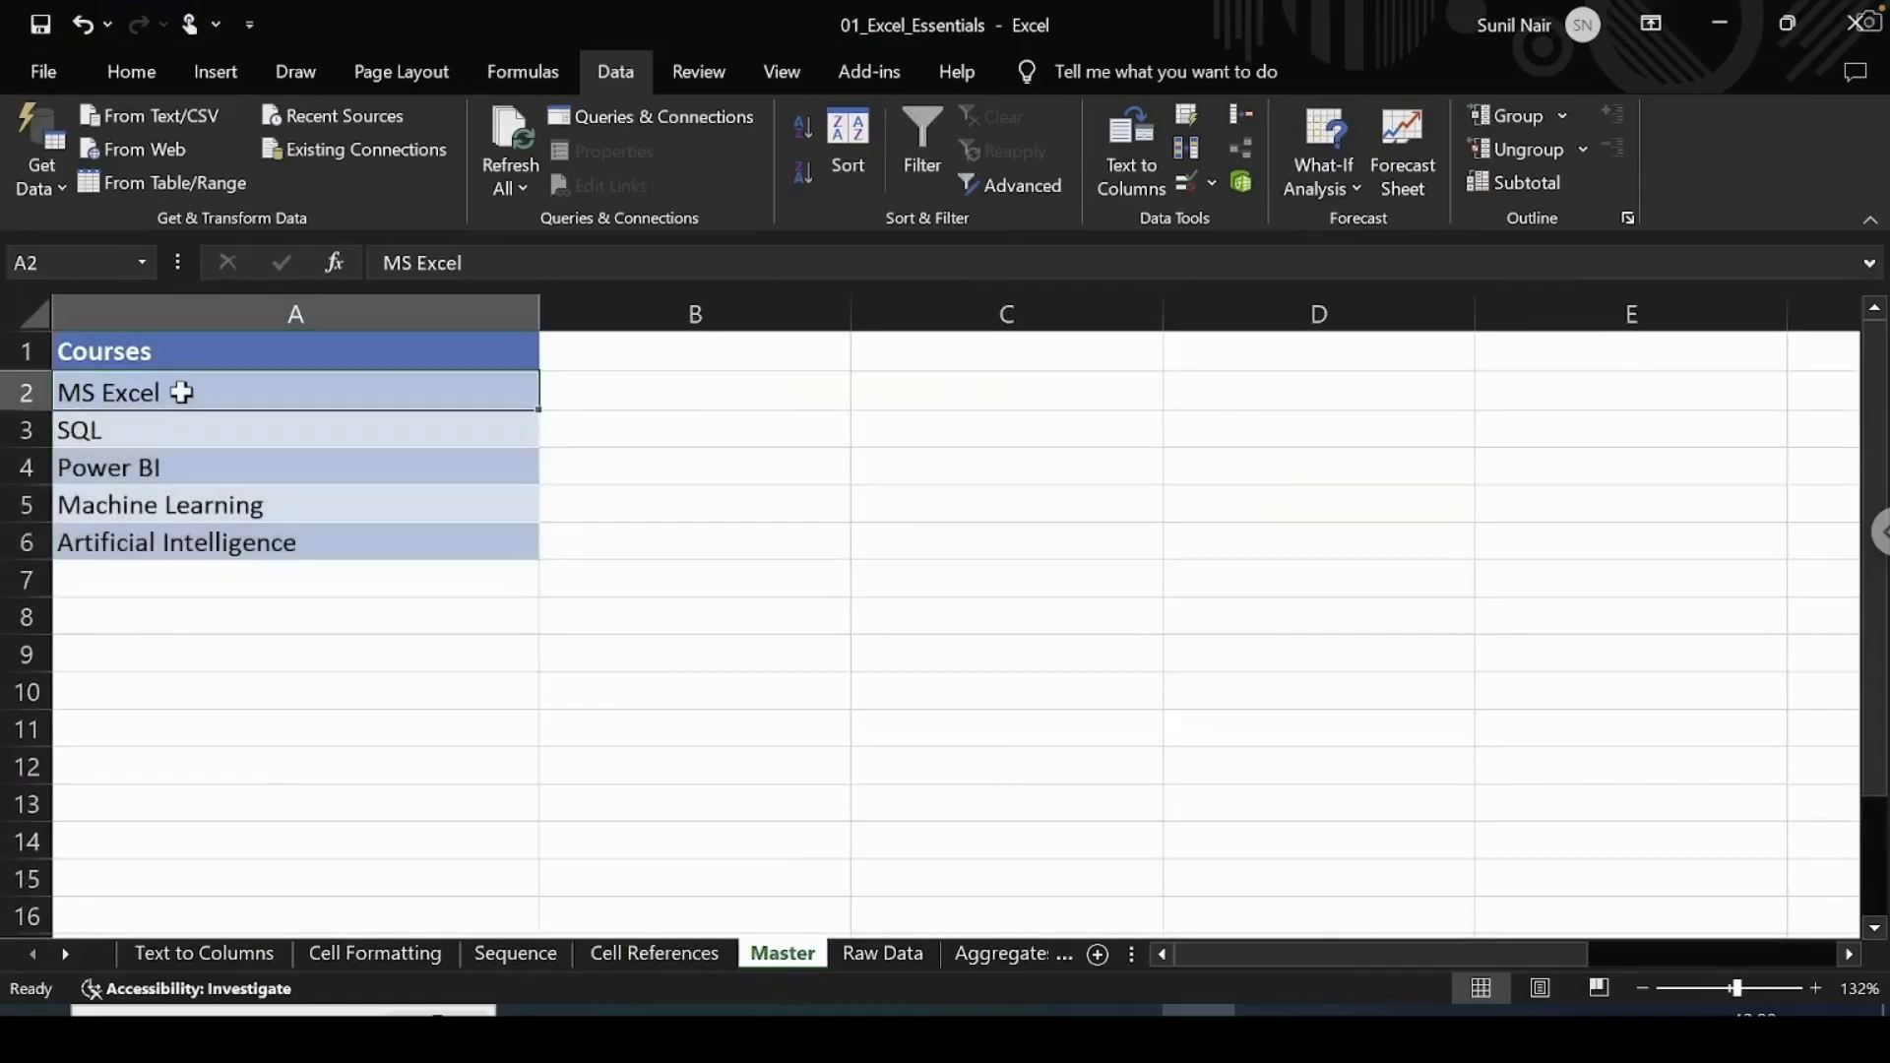
click(636, 963)
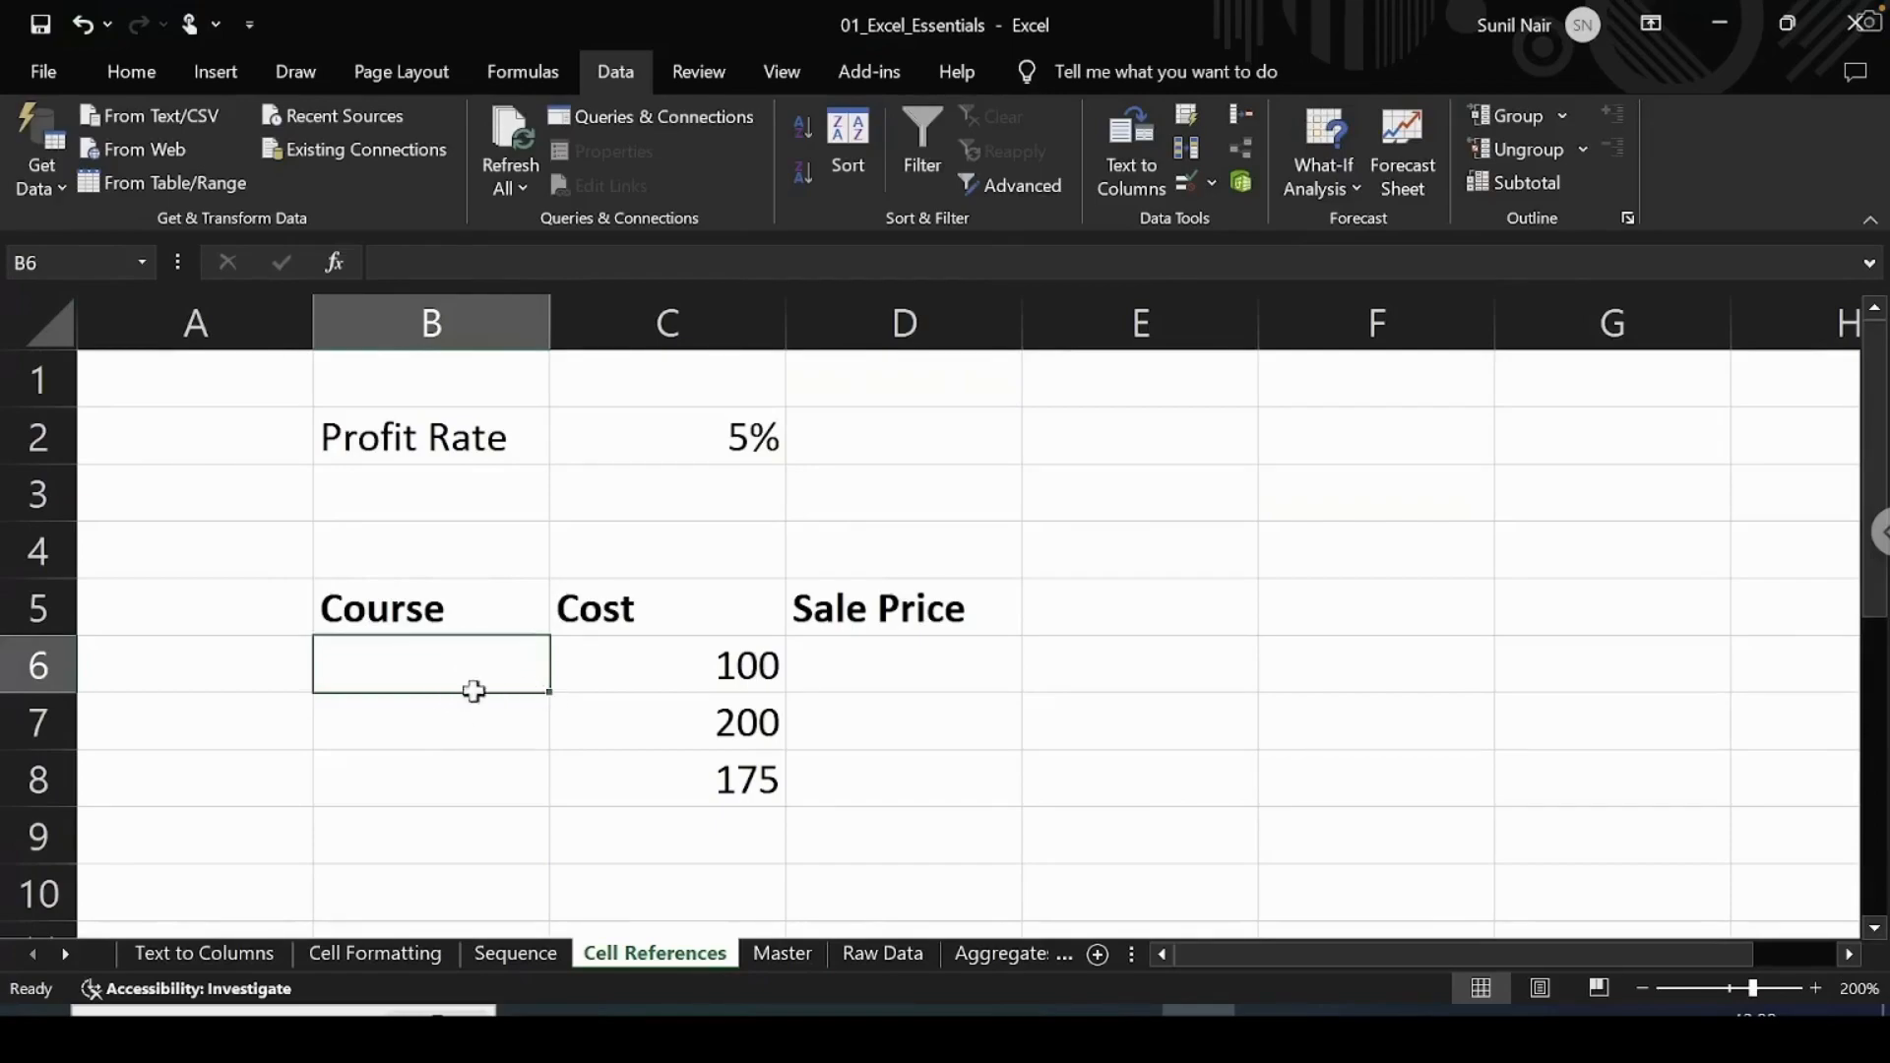
click(415, 711)
click(415, 669)
Step: Check the cell addresses of the MS Excel and SQL entries in the Master sheet's course list
click(773, 956)
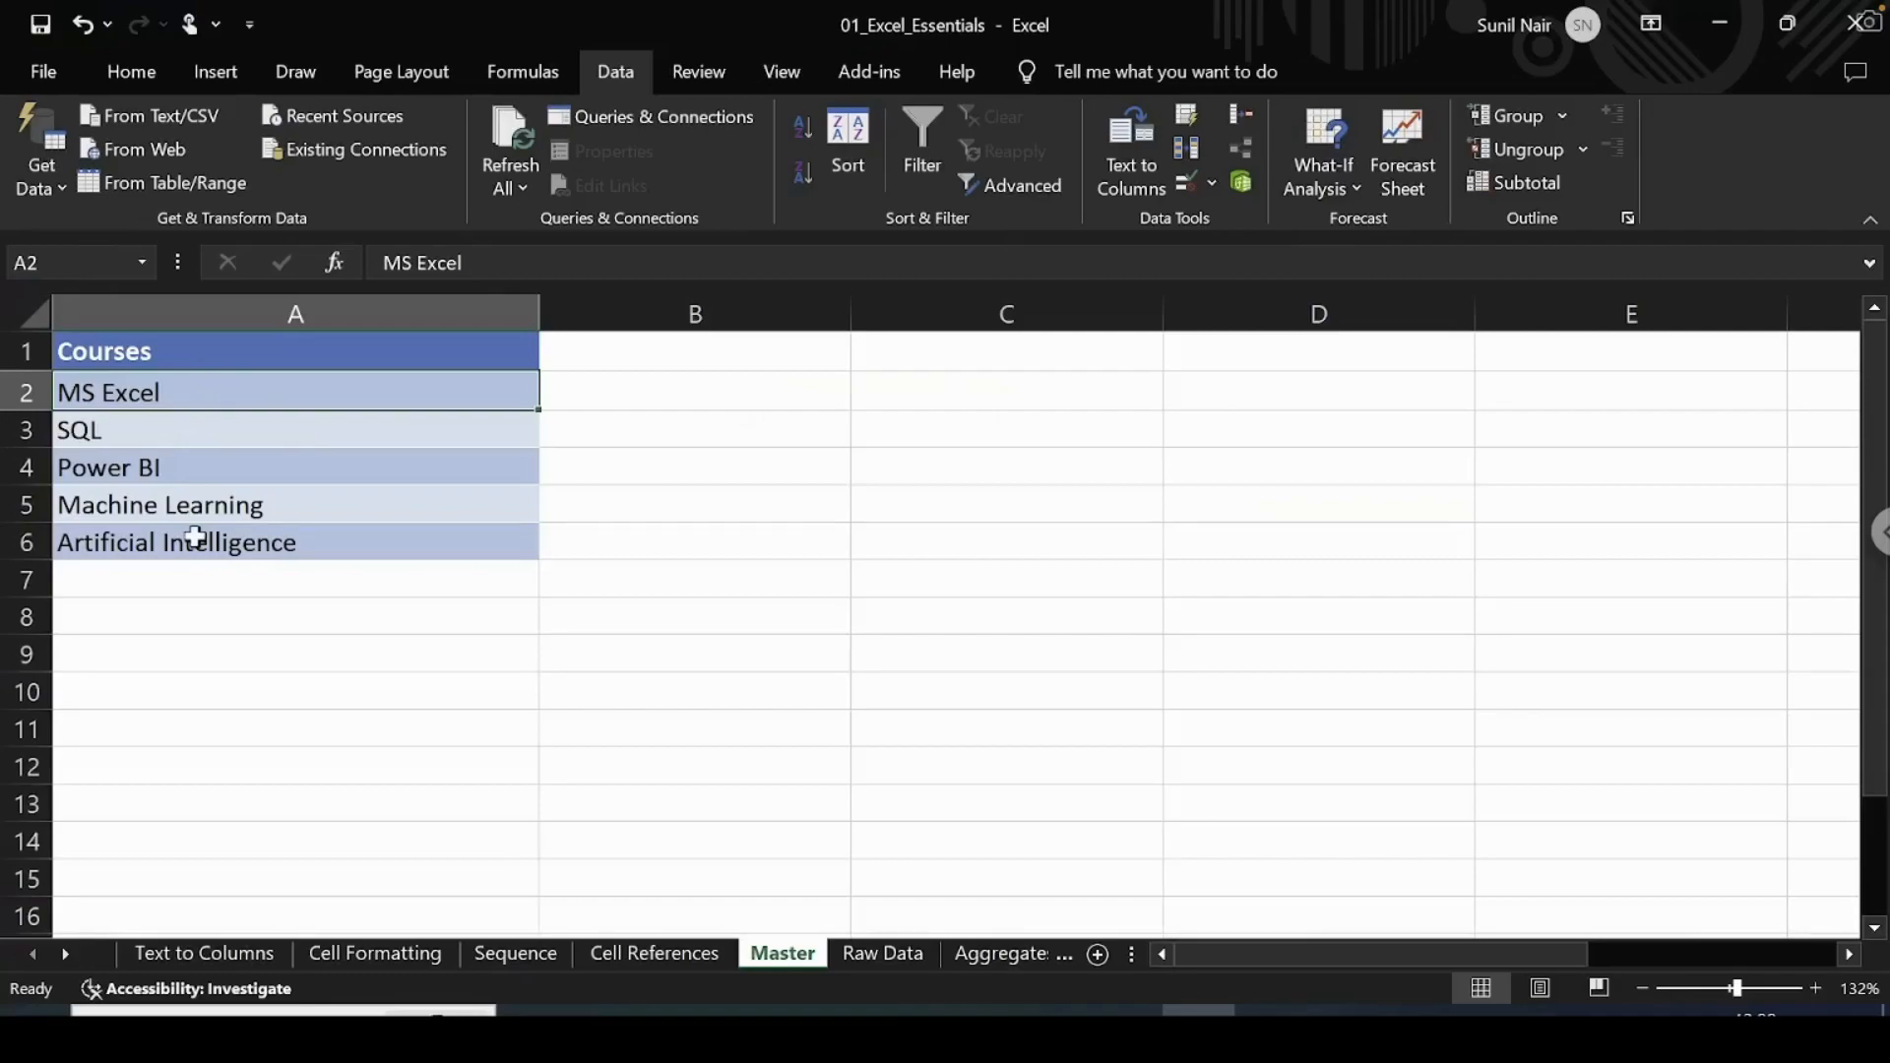
click(204, 429)
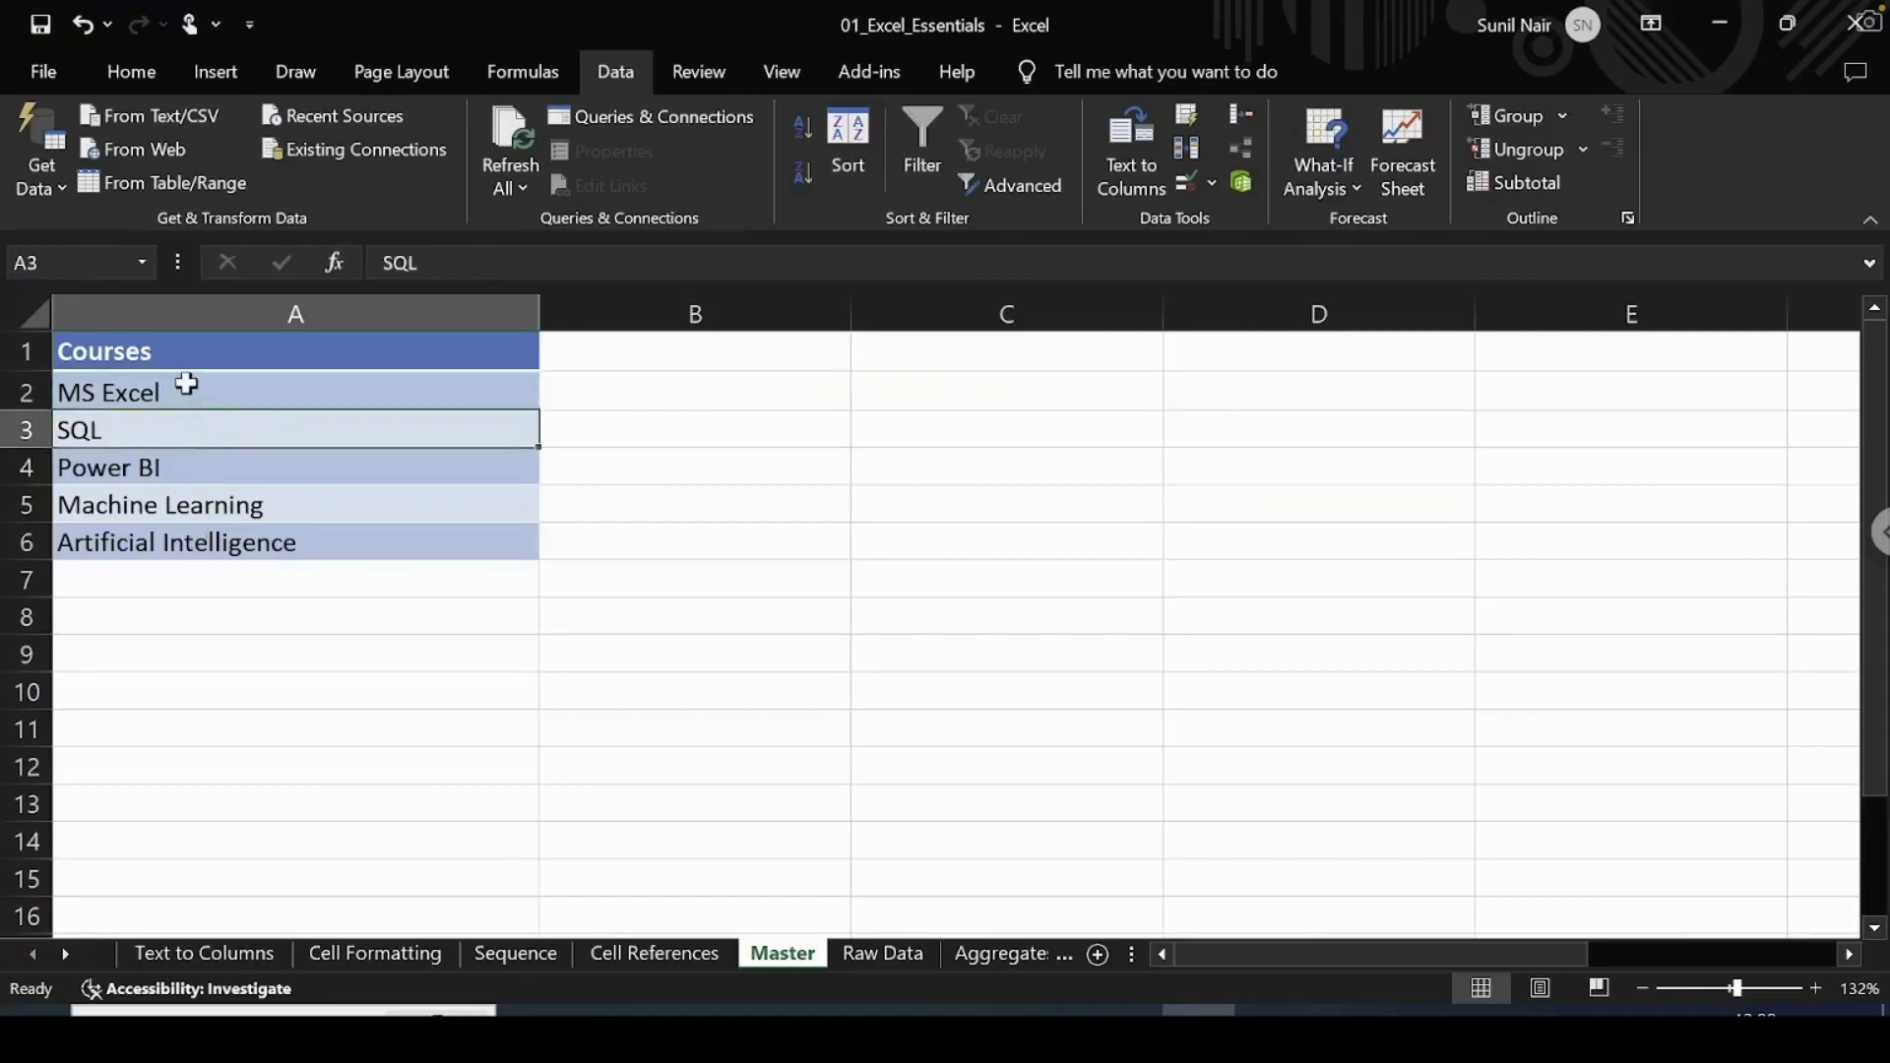
click(187, 383)
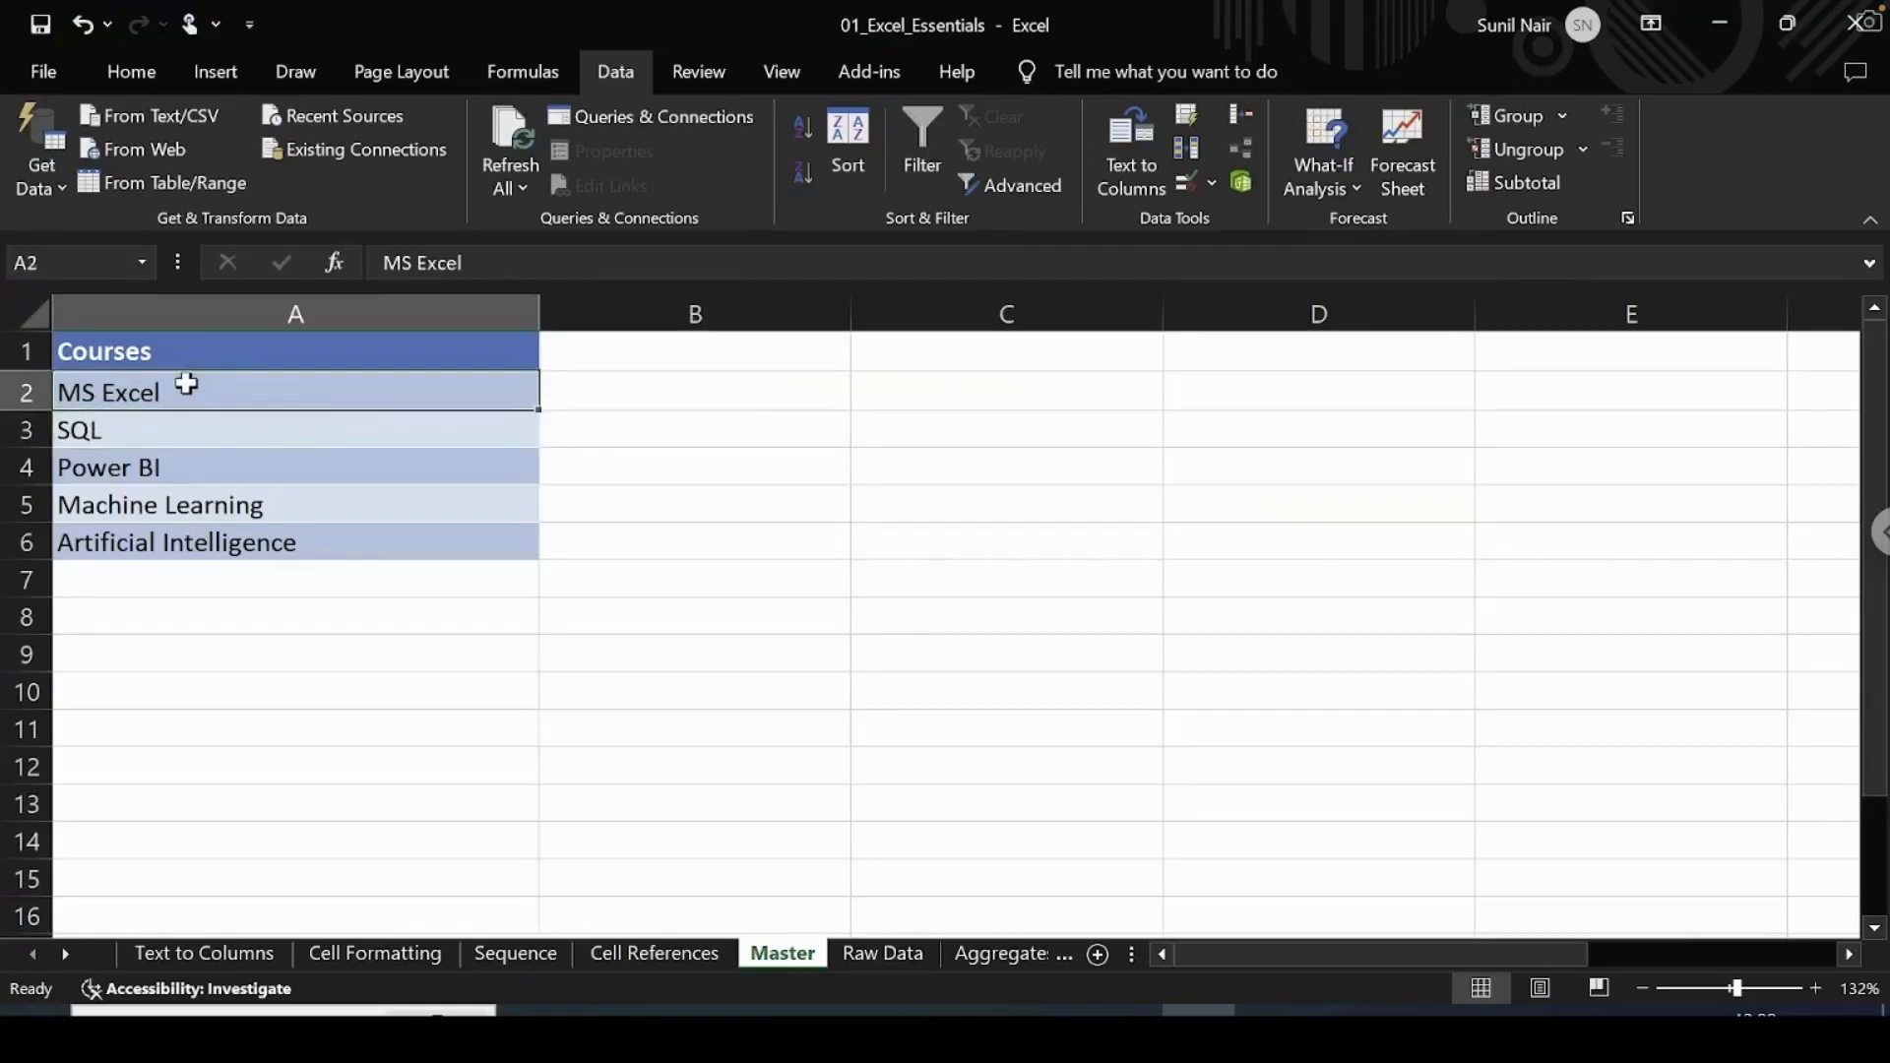
click(135, 426)
click(137, 391)
click(156, 427)
click(155, 391)
click(148, 434)
click(15, 271)
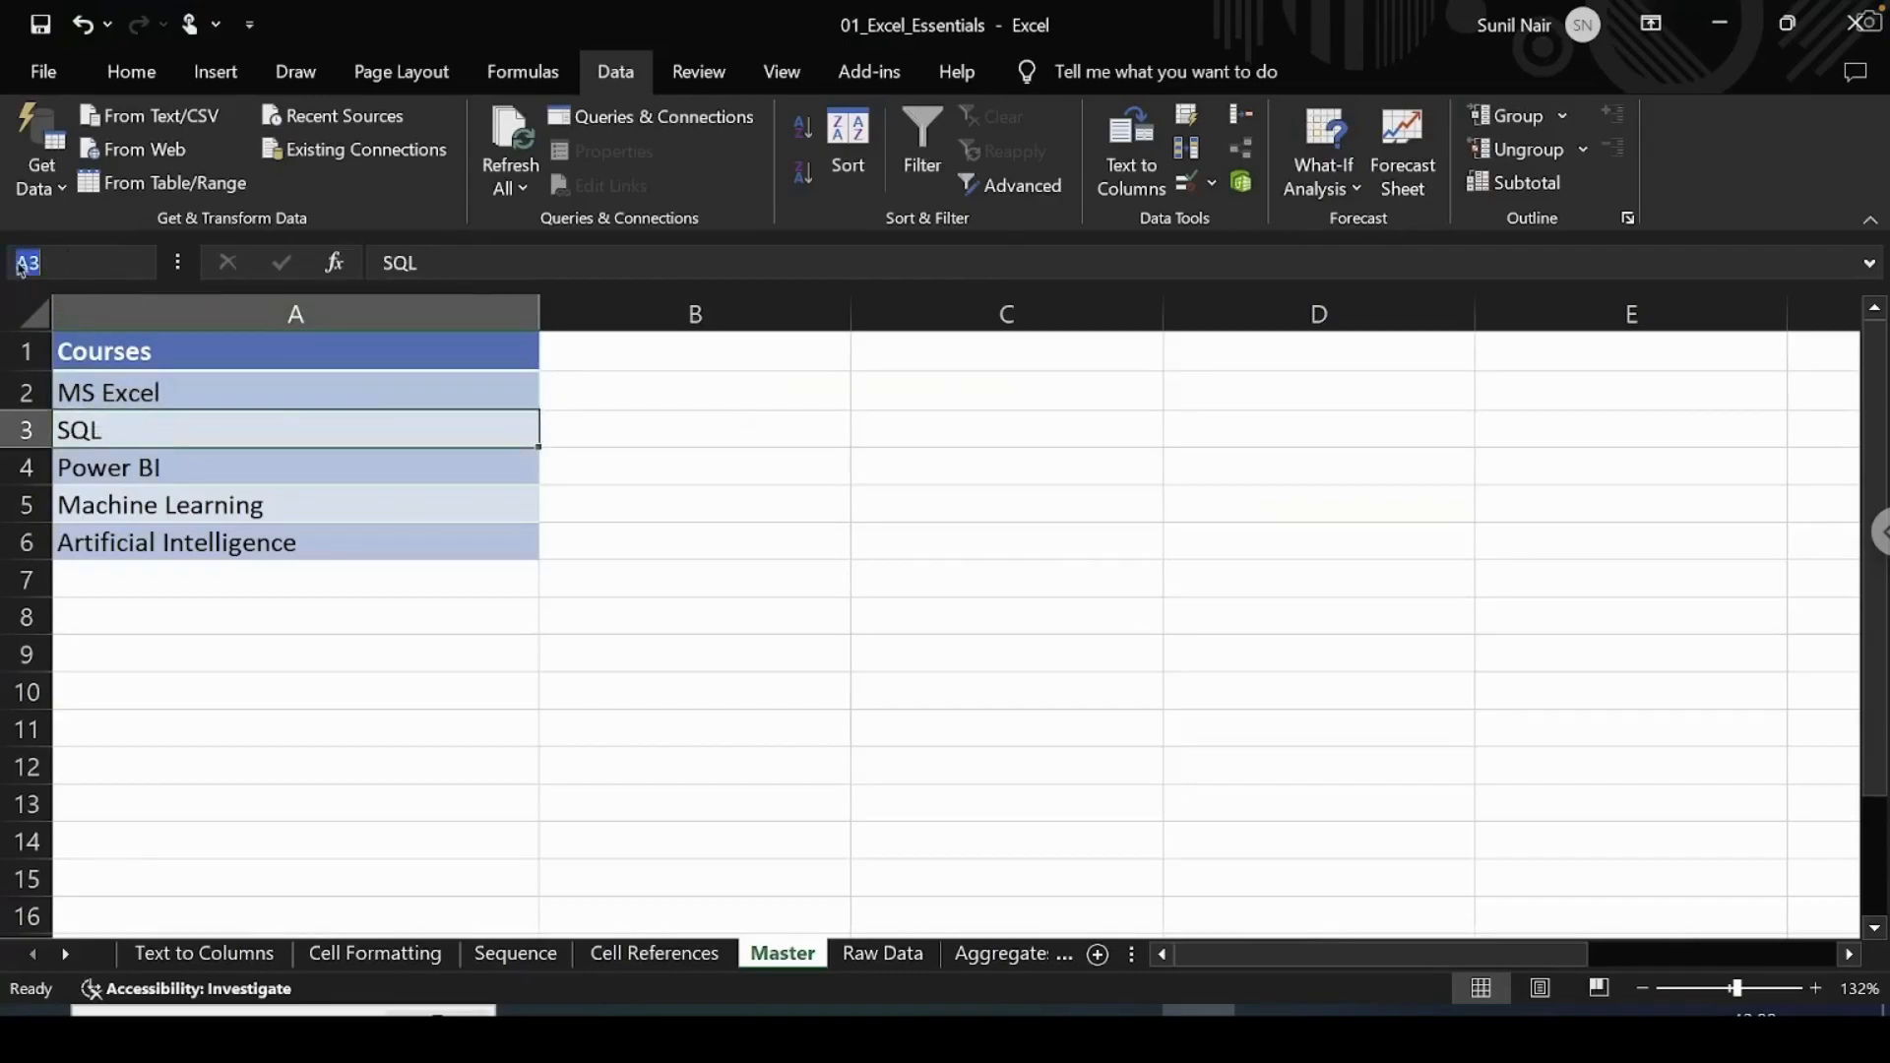
click(77, 297)
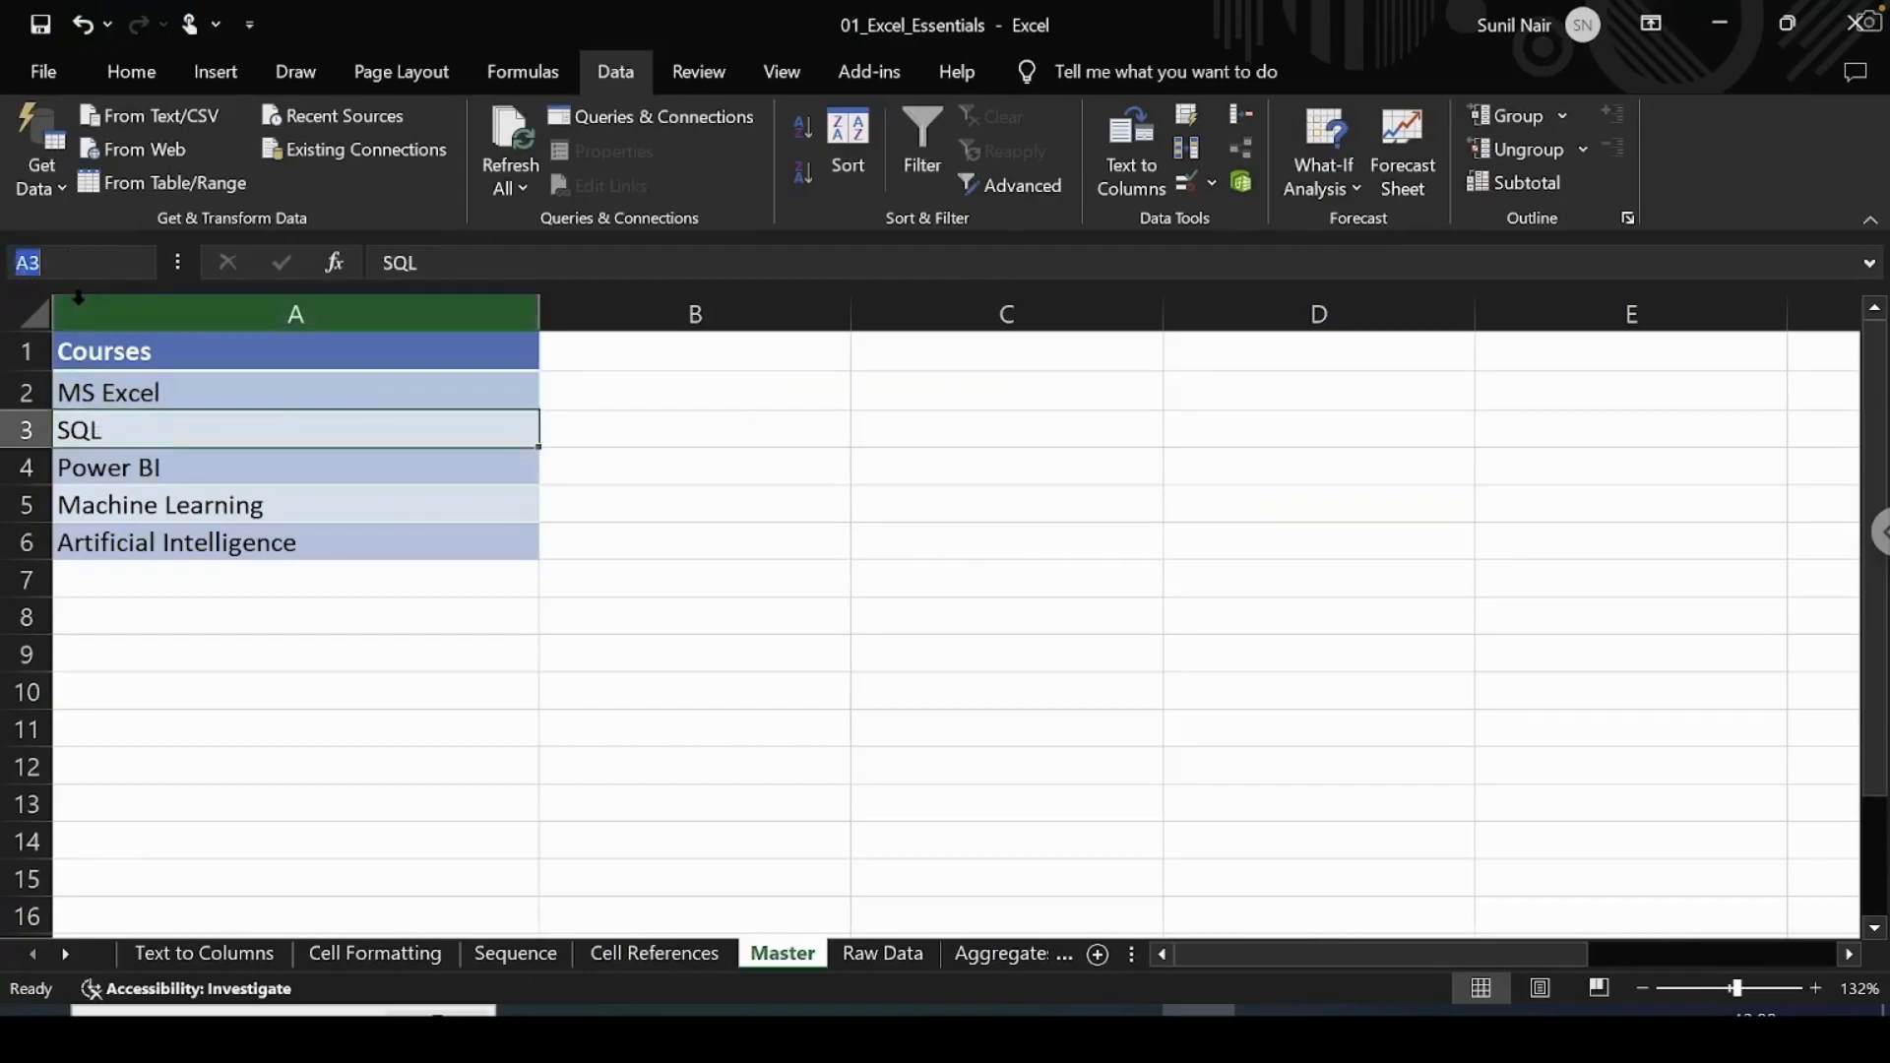
click(142, 394)
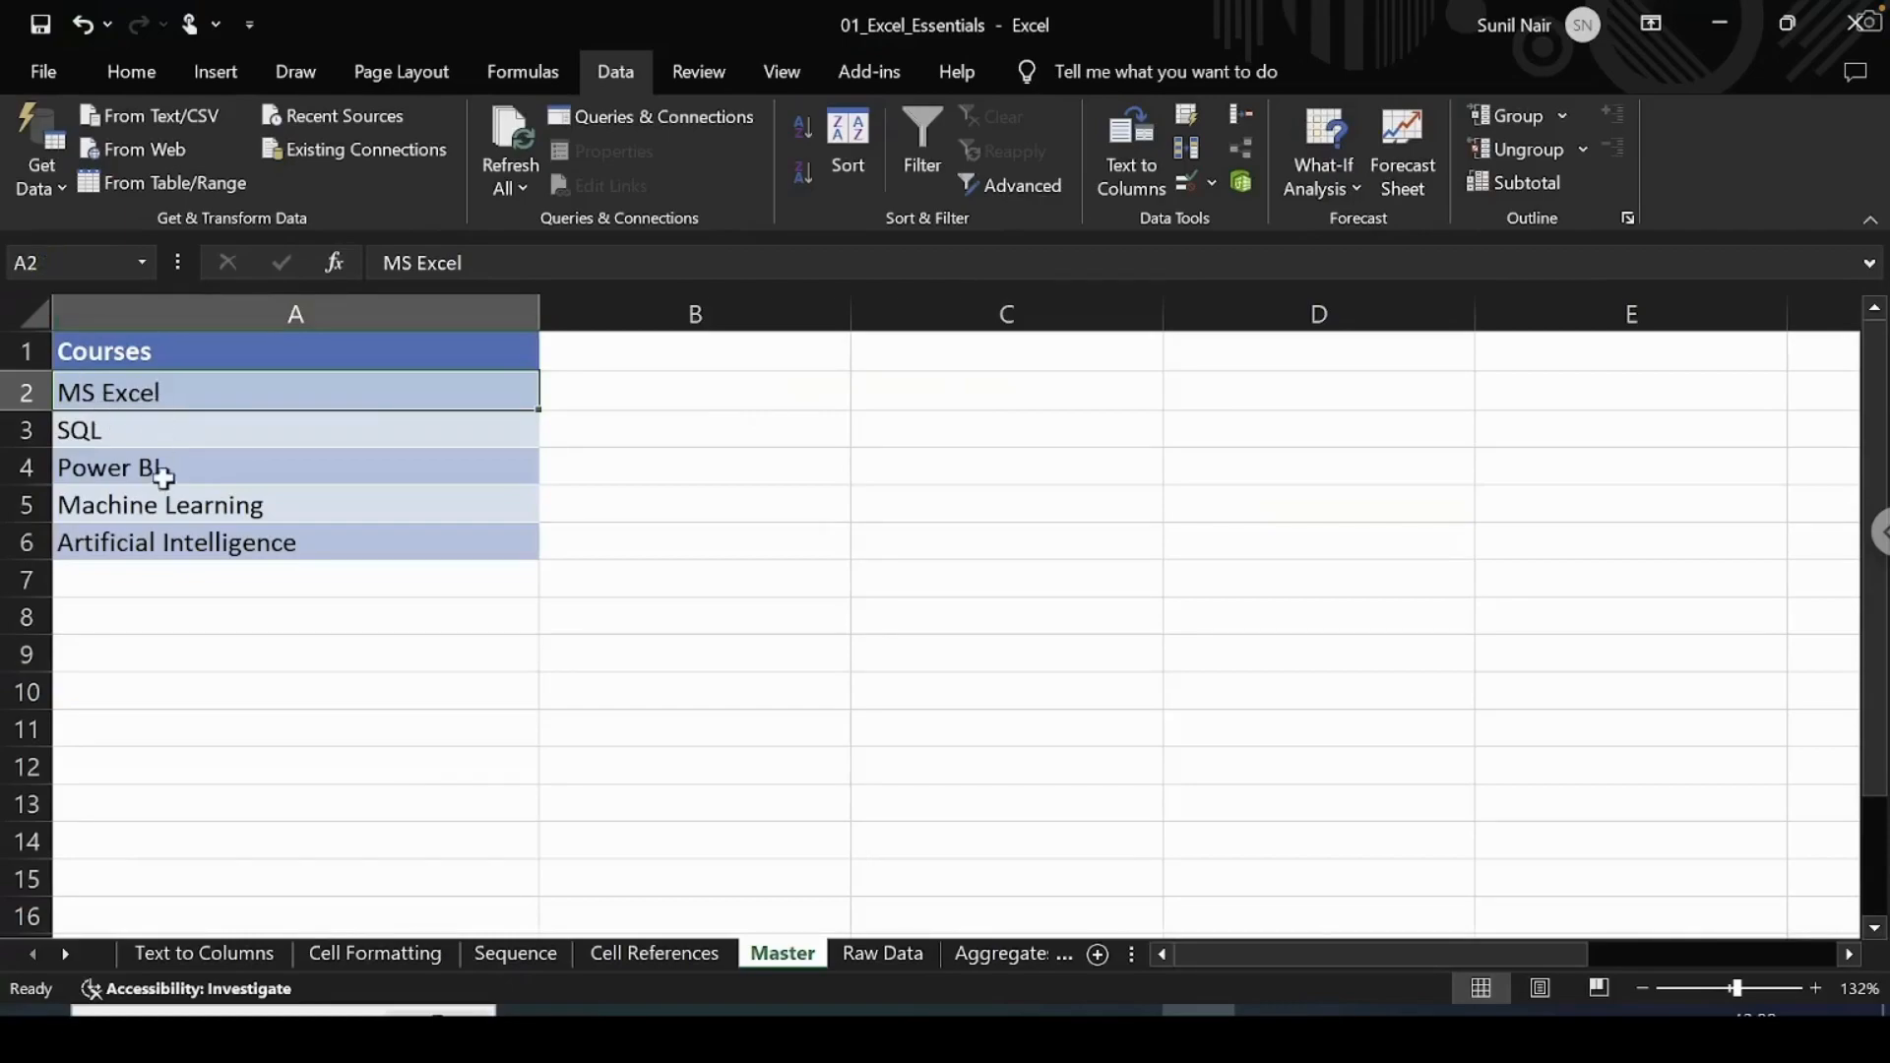
Step: Name the range A2:A6 on the Master sheet "Course"
drag(171, 389, 171, 541)
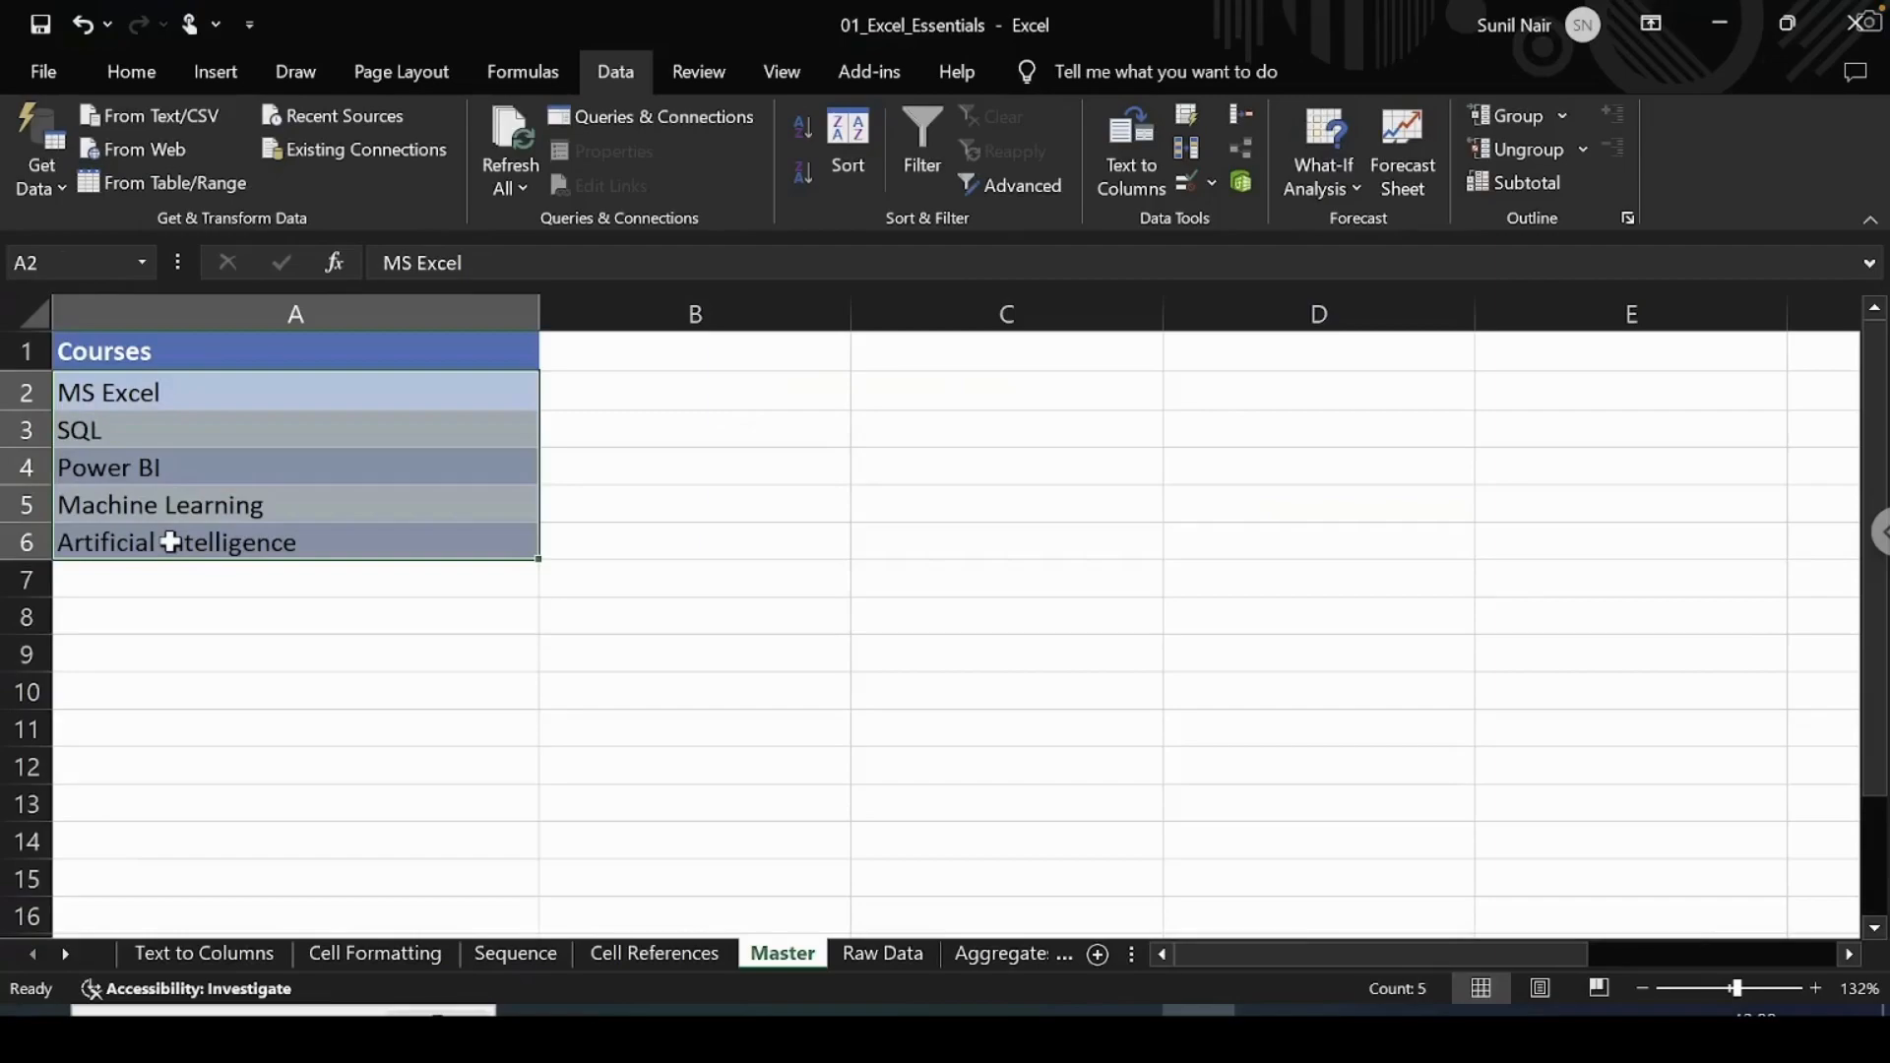
click(54, 266)
text(Courses)
key(Return)
Step: Check the name shown for single course cells and for the whole range A2:A6
click(149, 459)
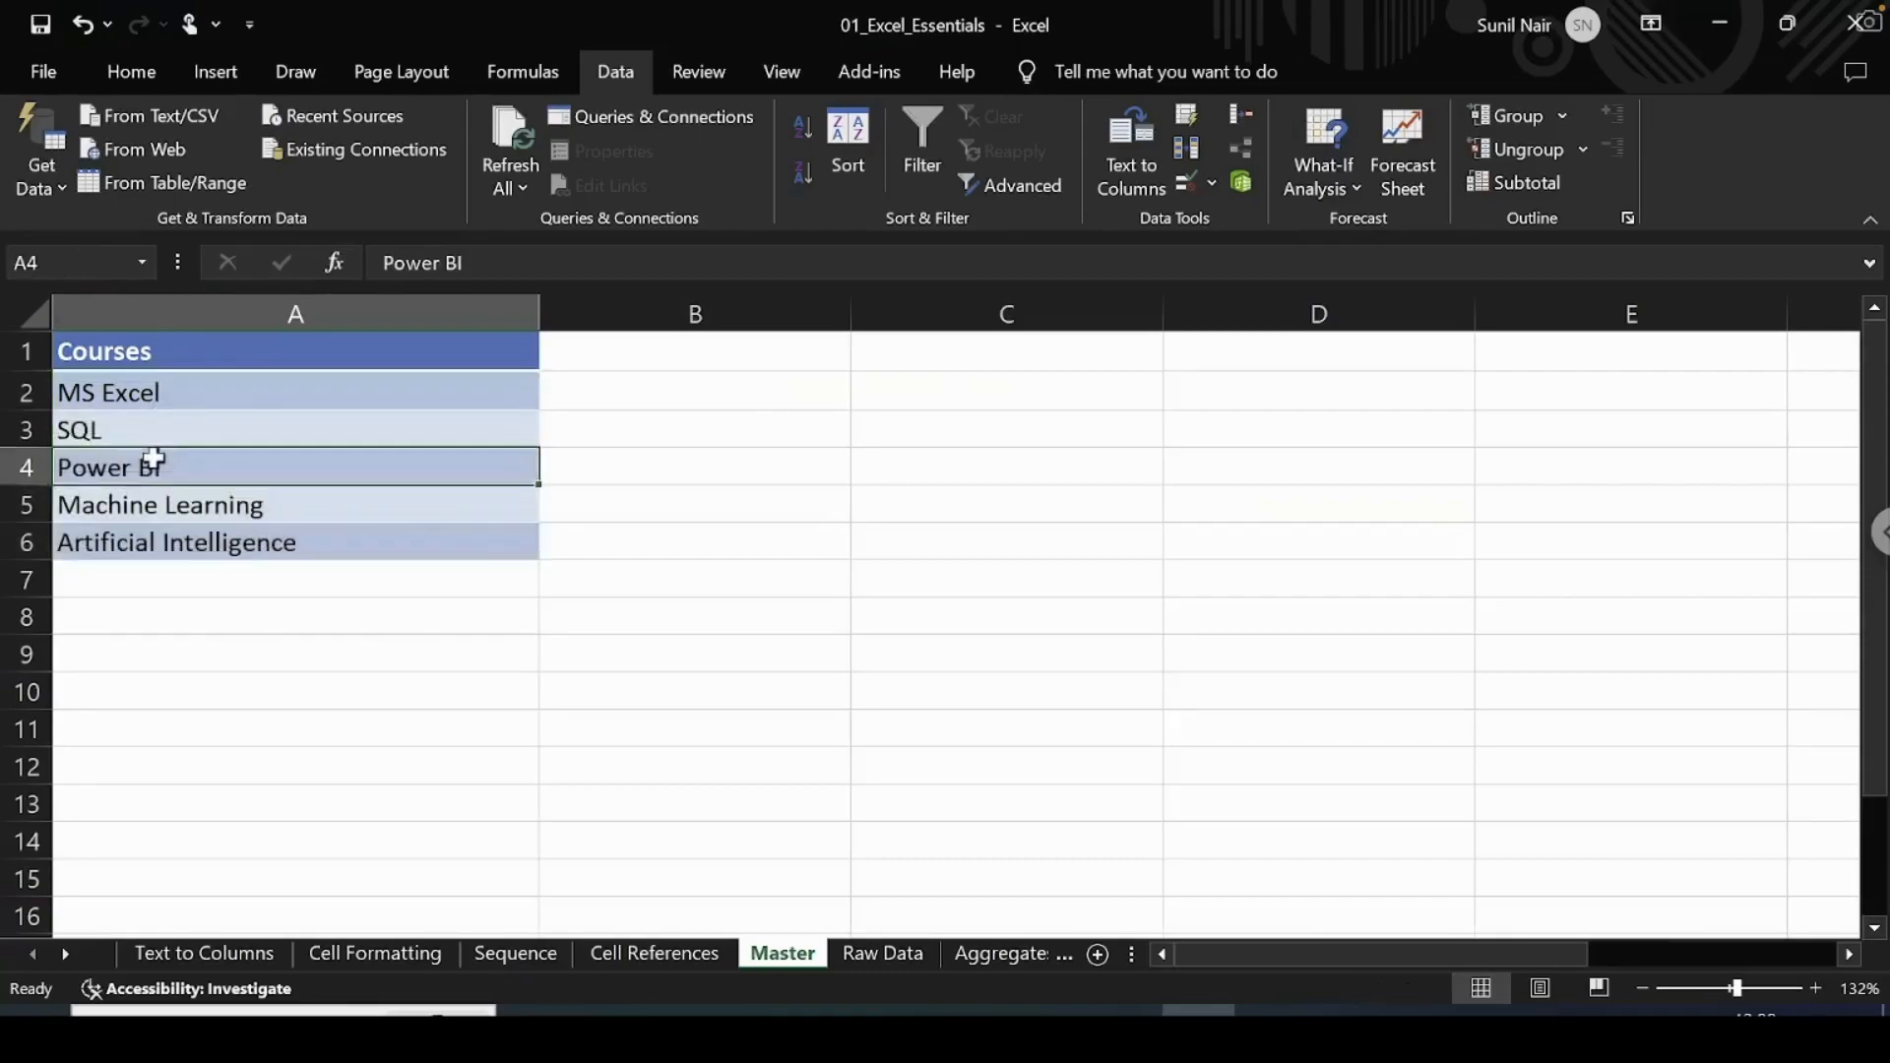
click(141, 393)
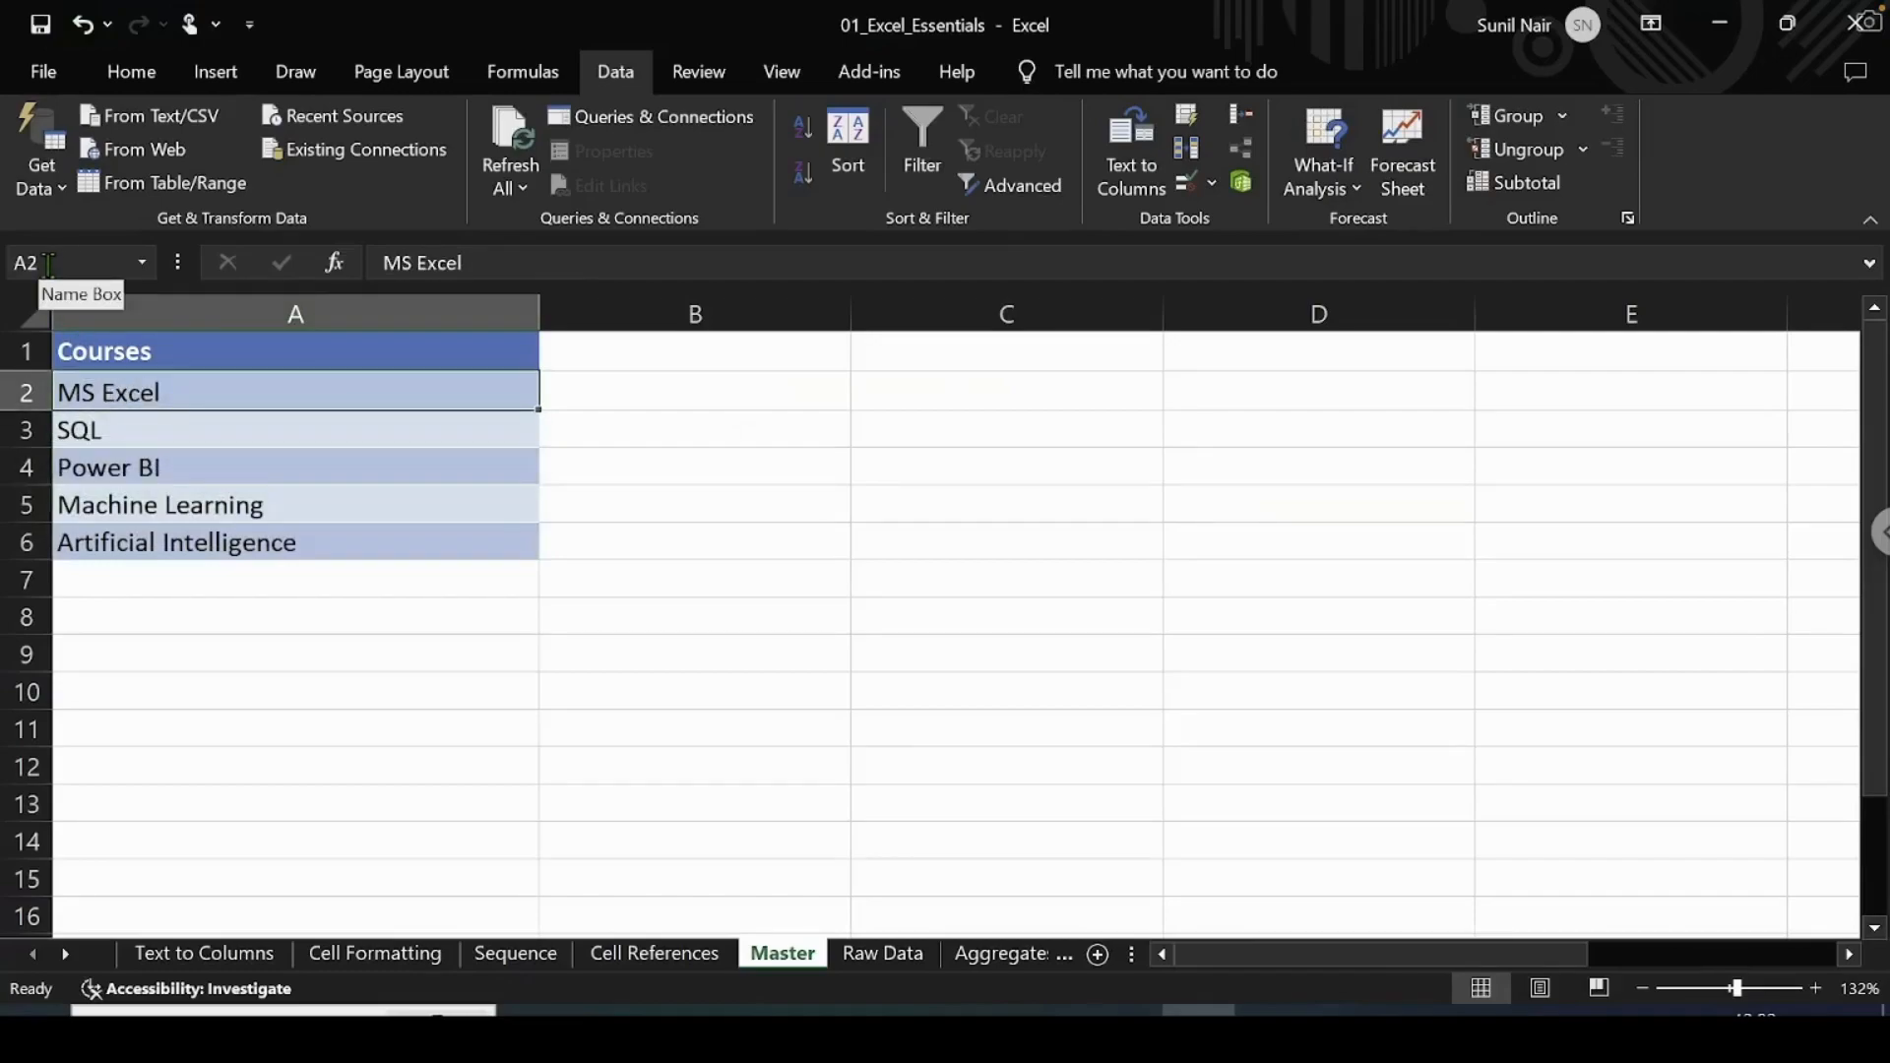
click(126, 464)
drag(126, 390, 126, 539)
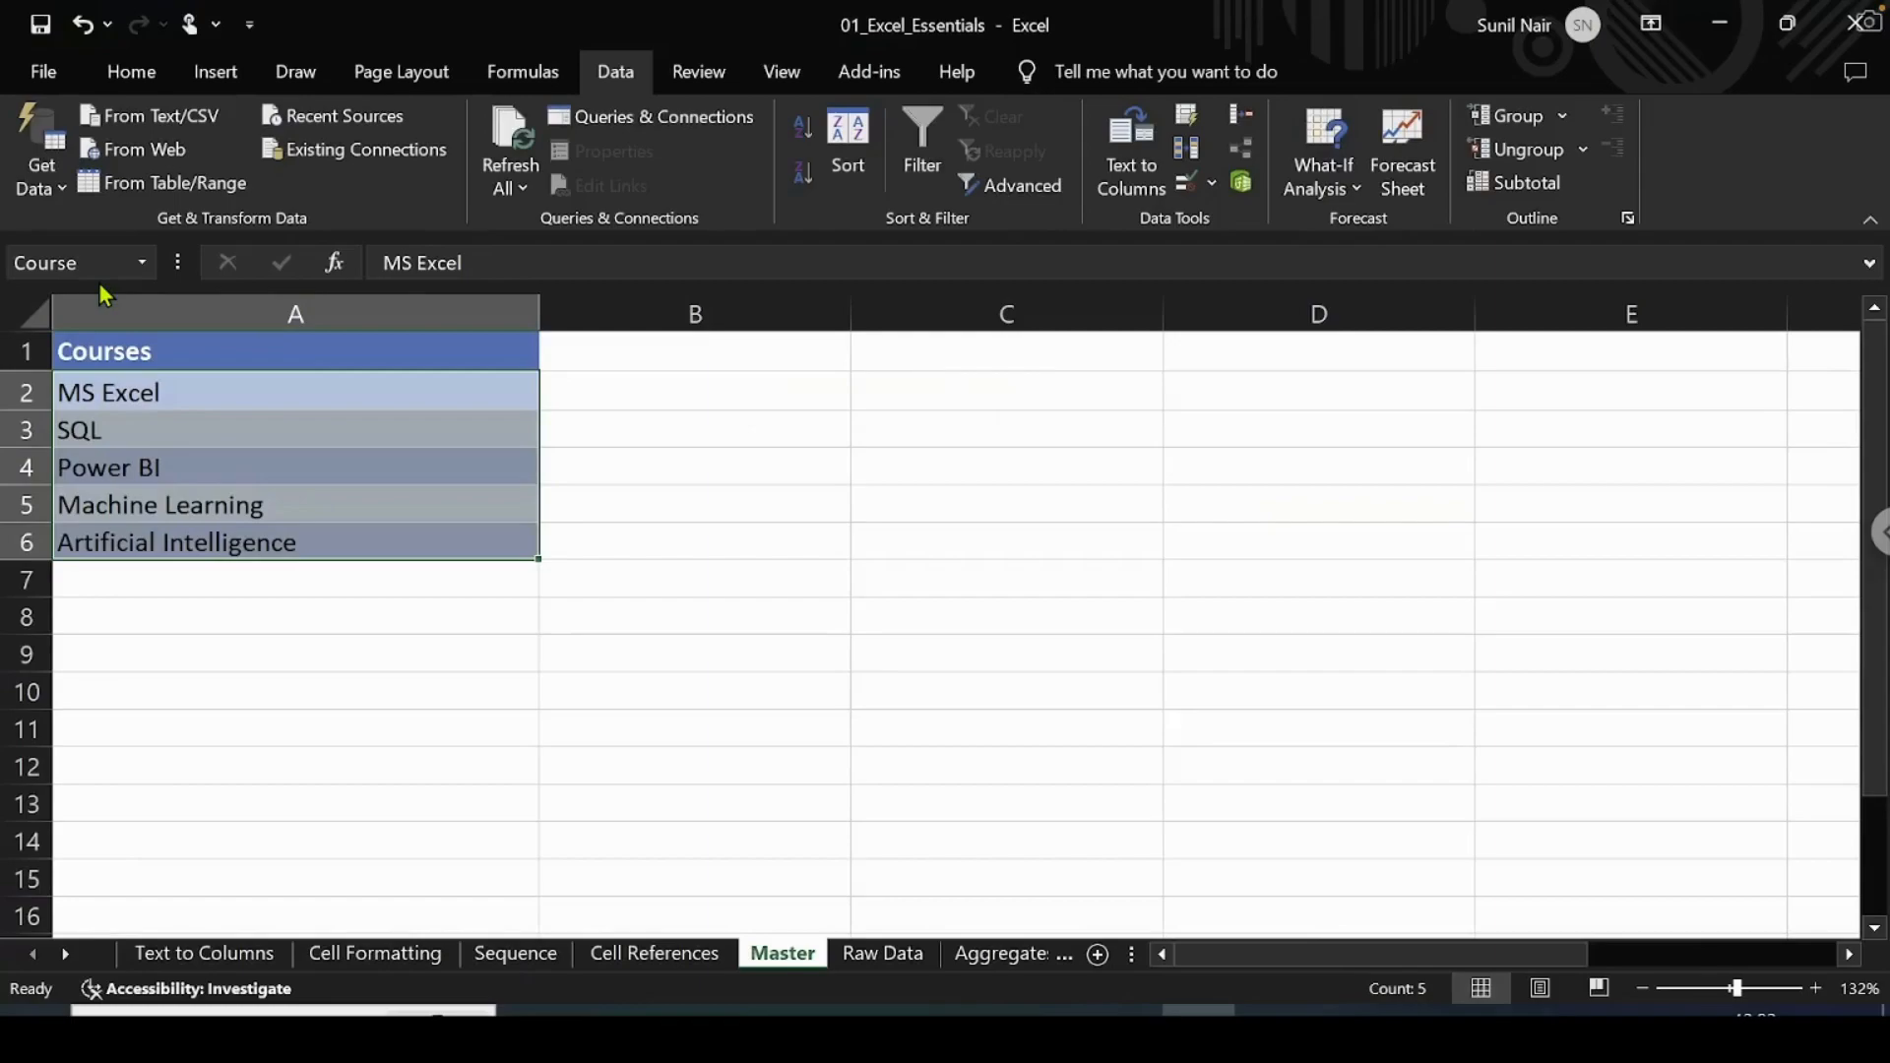
click(200, 425)
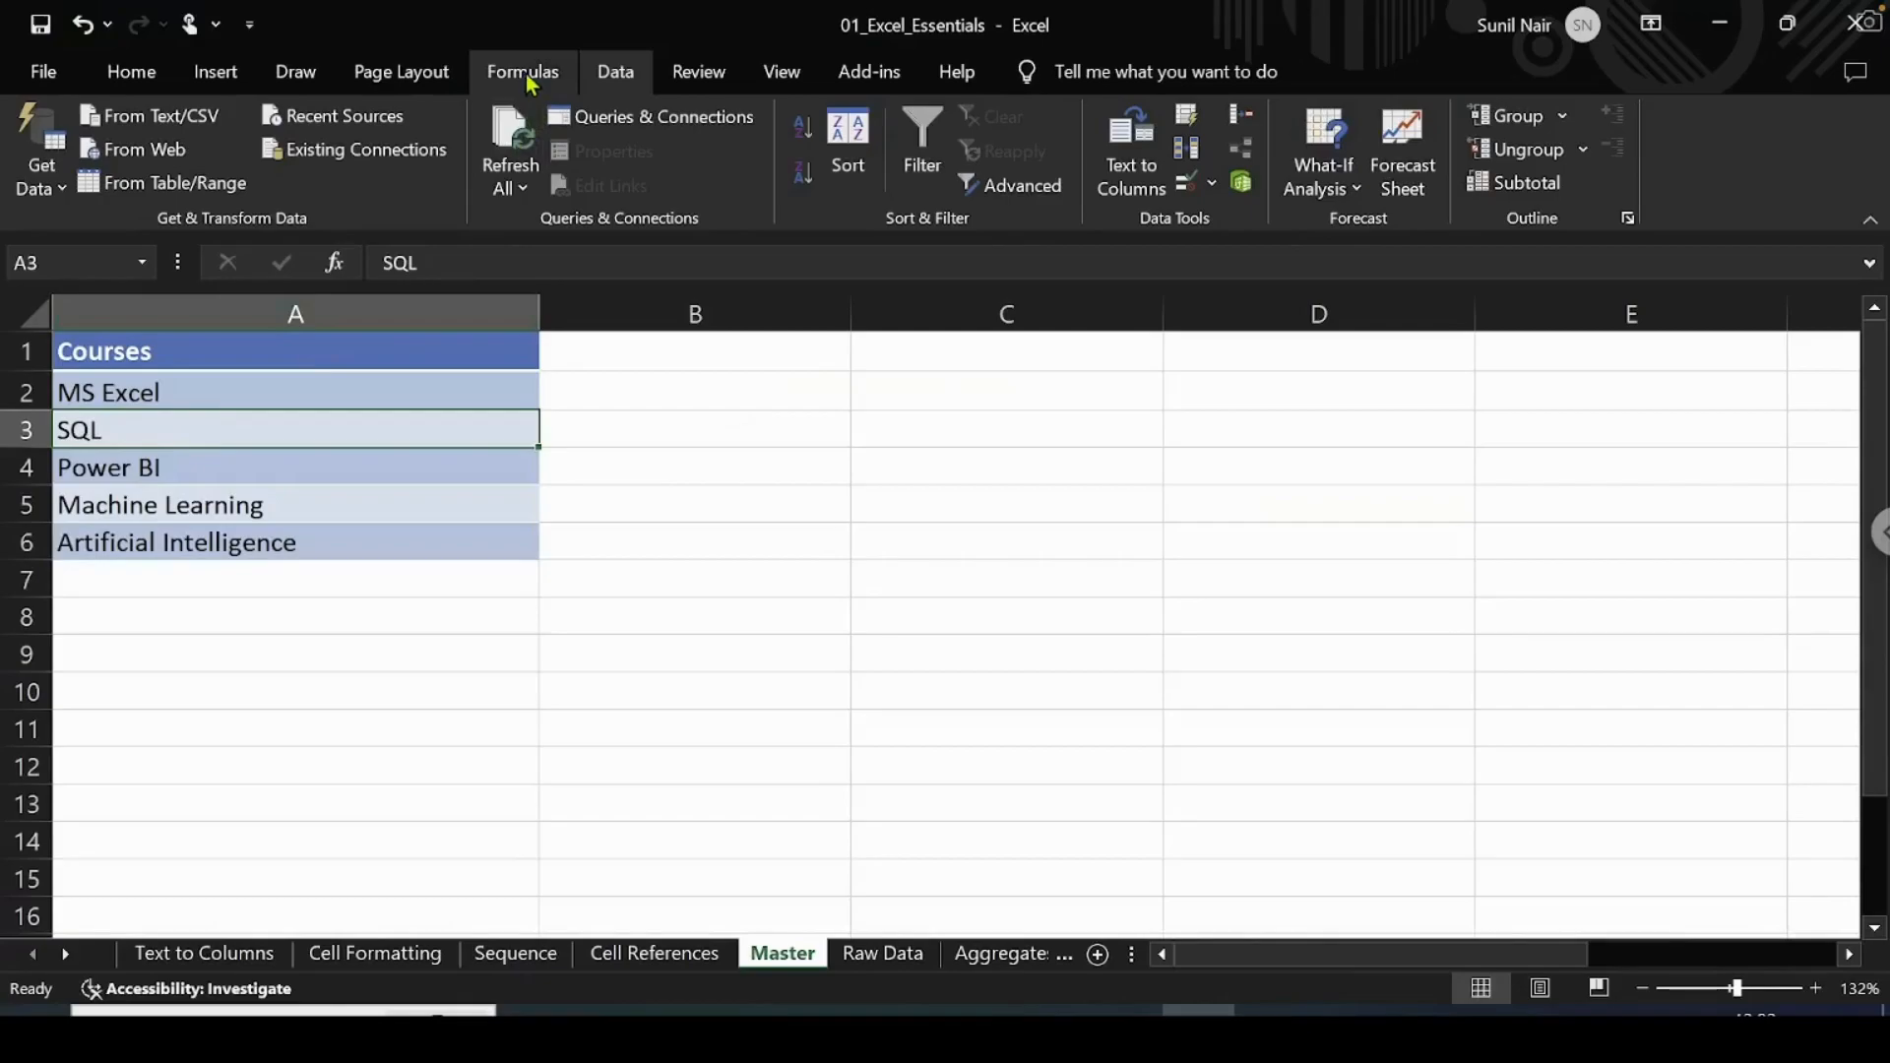
Step: Review the Course named range and its reference in the Name Manager
click(524, 72)
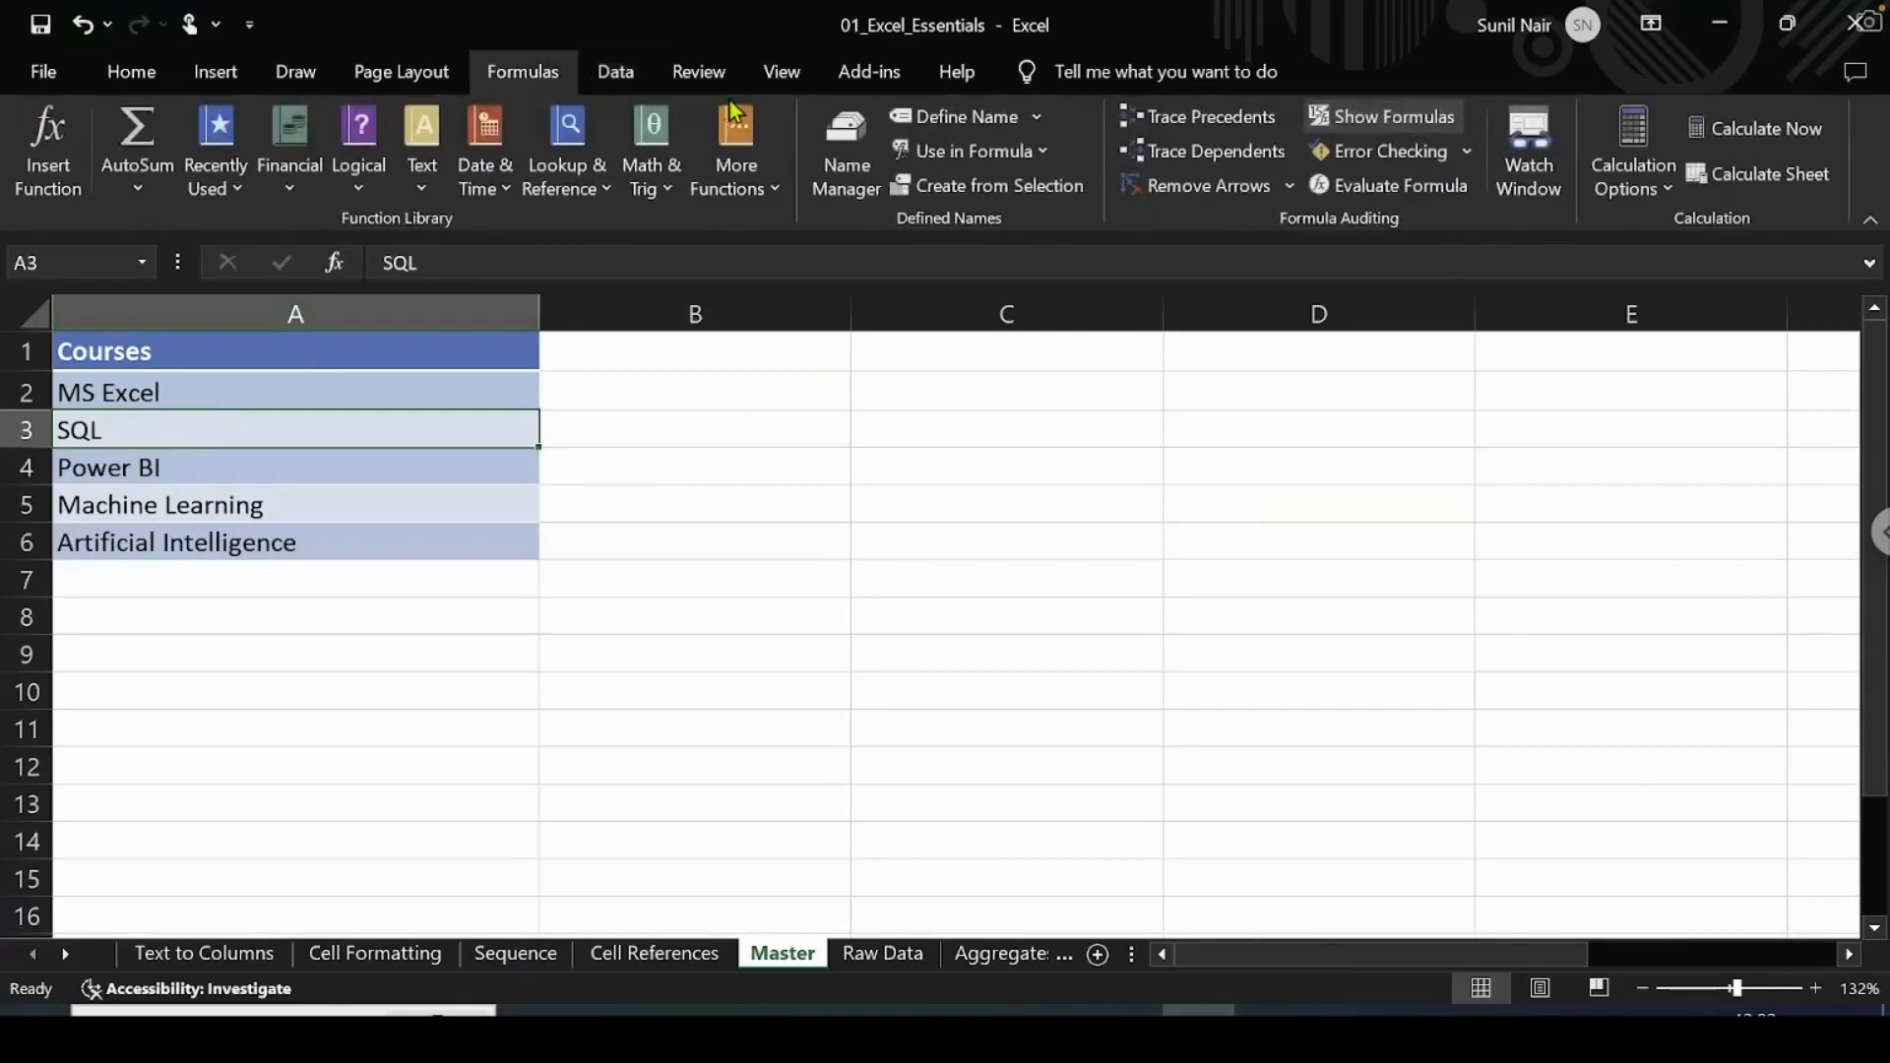
click(847, 166)
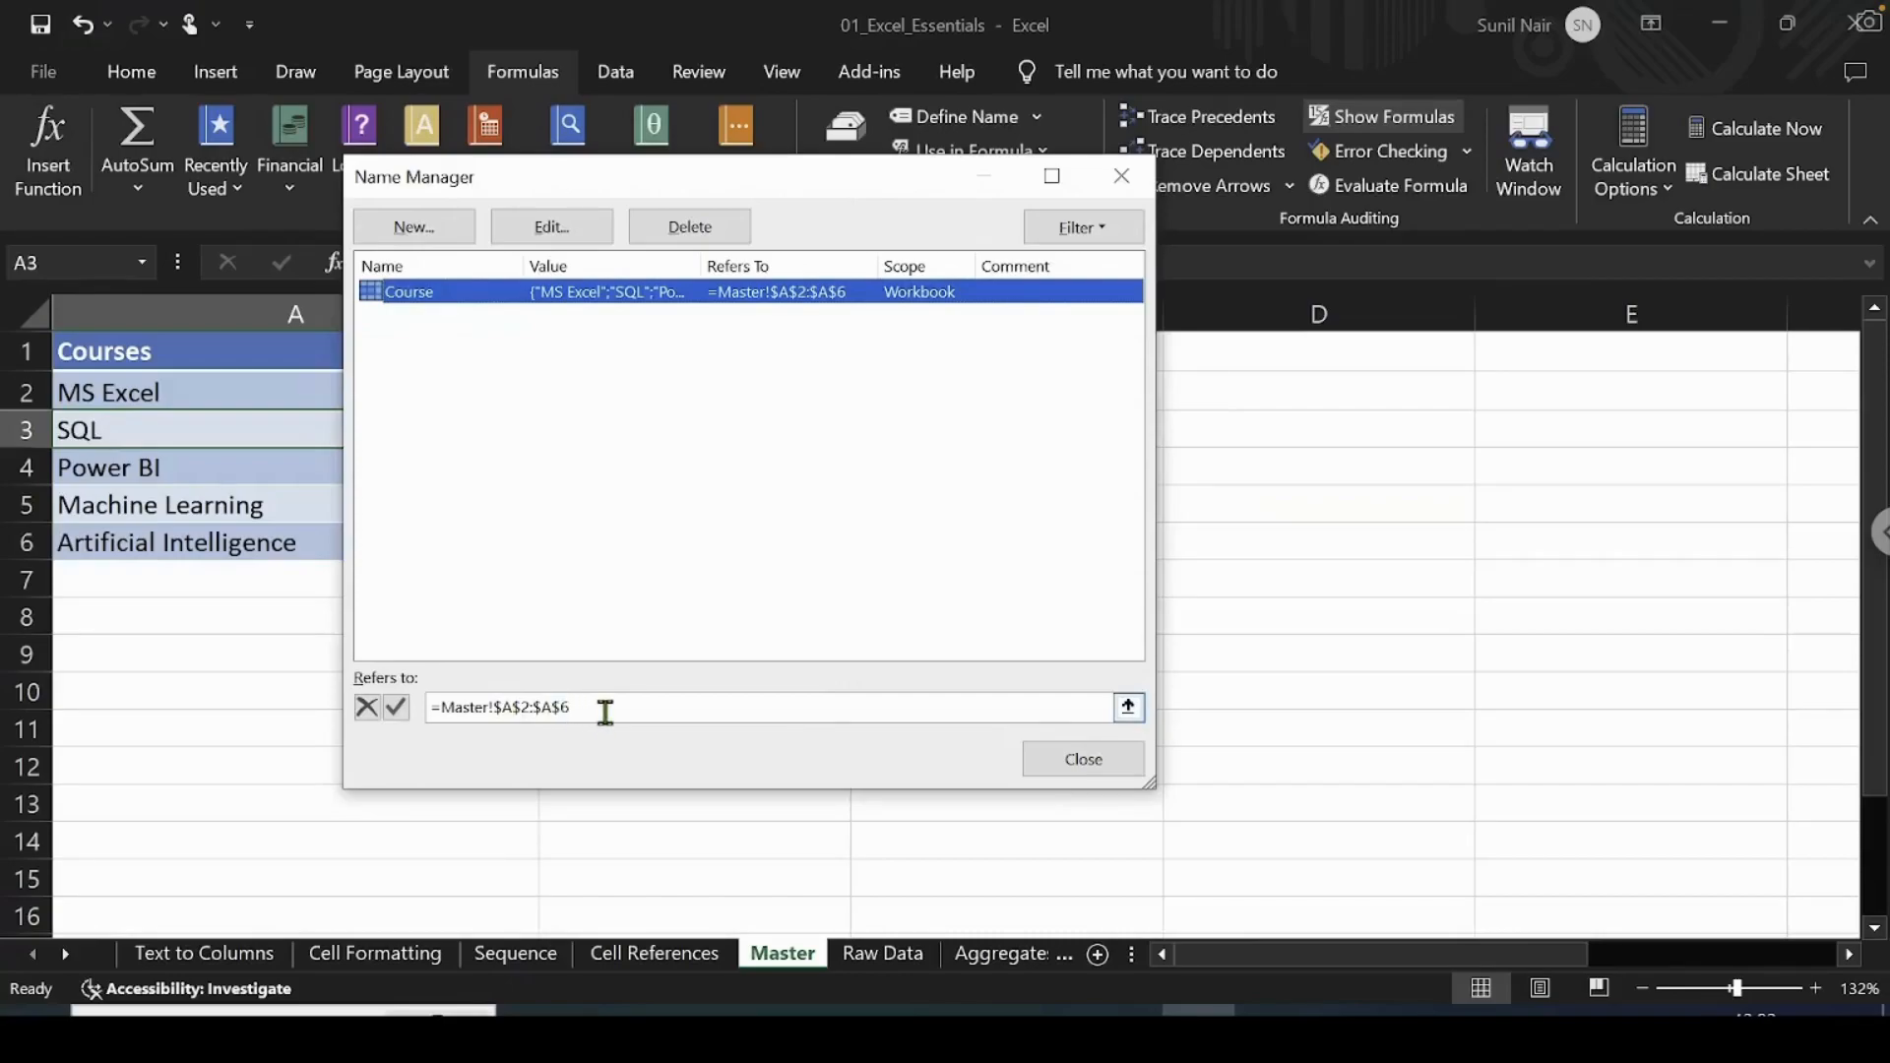
click(1122, 177)
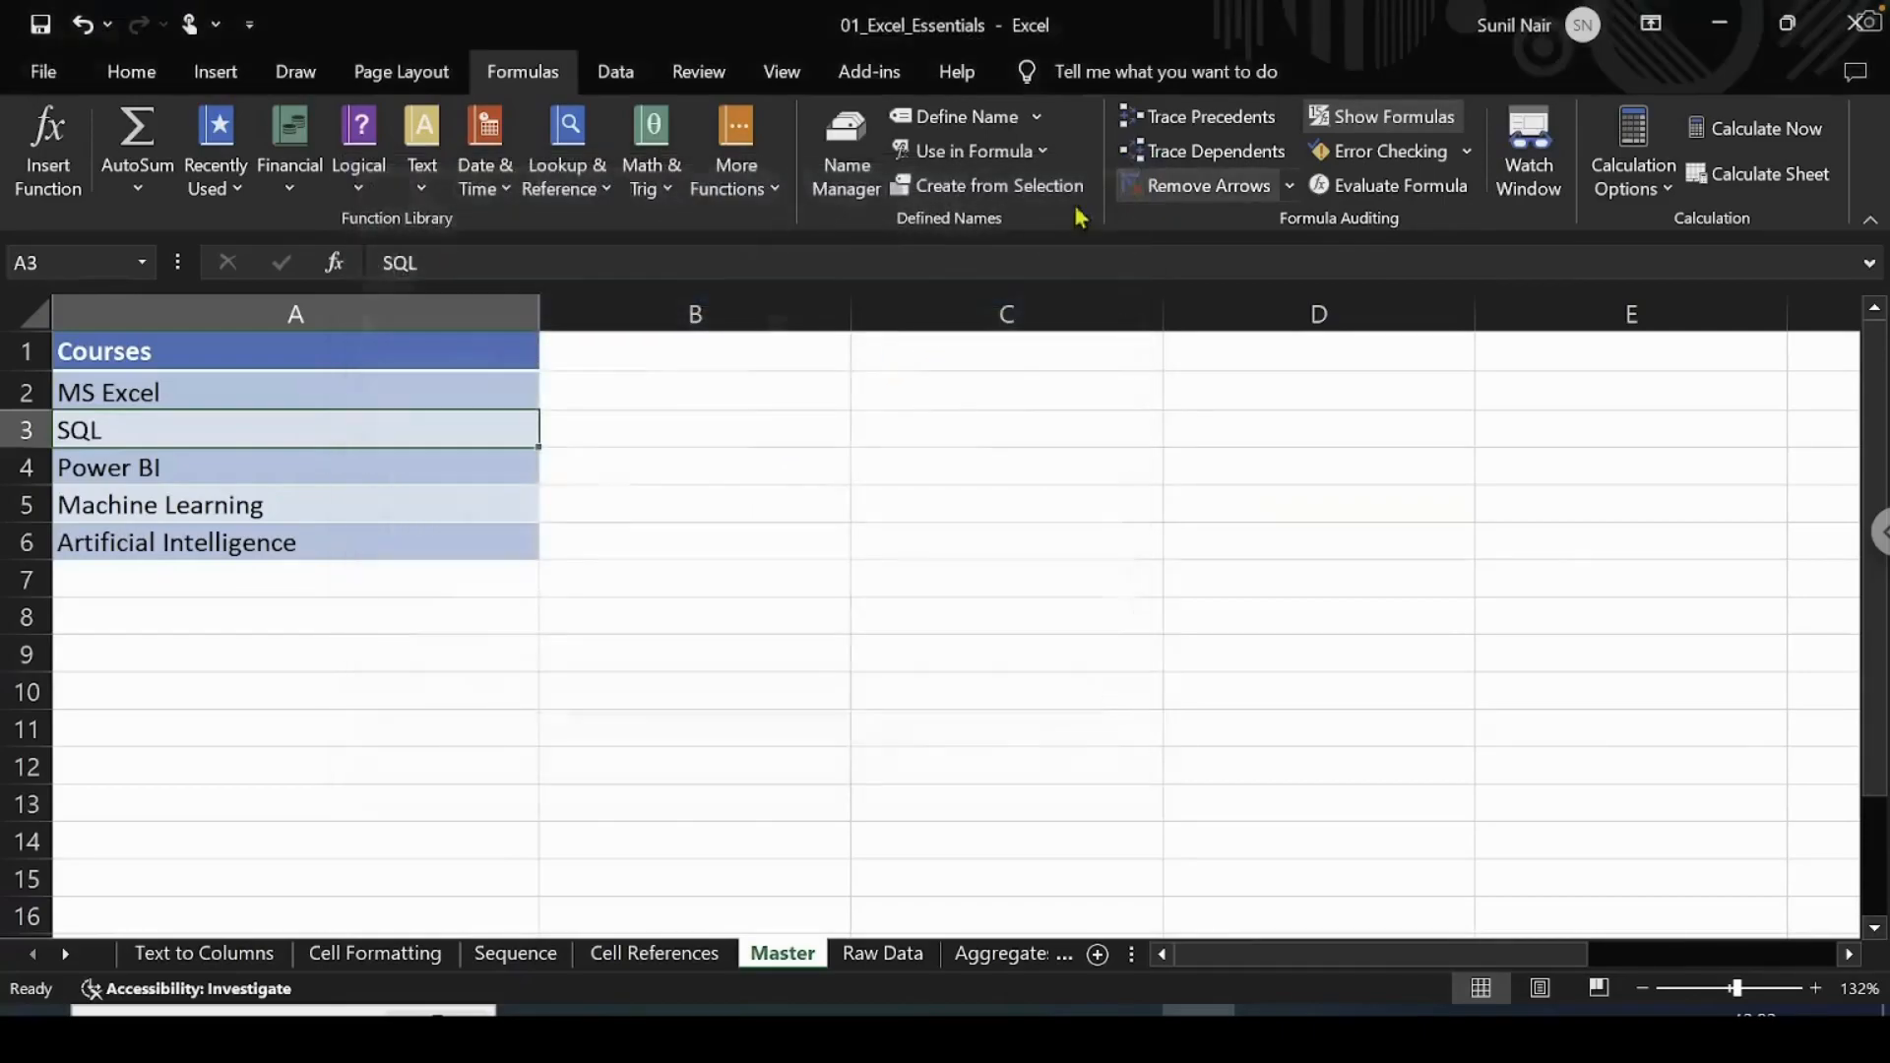
Step: Add List data validation to cell B6 on the Cell References sheet with the source =Course
click(627, 953)
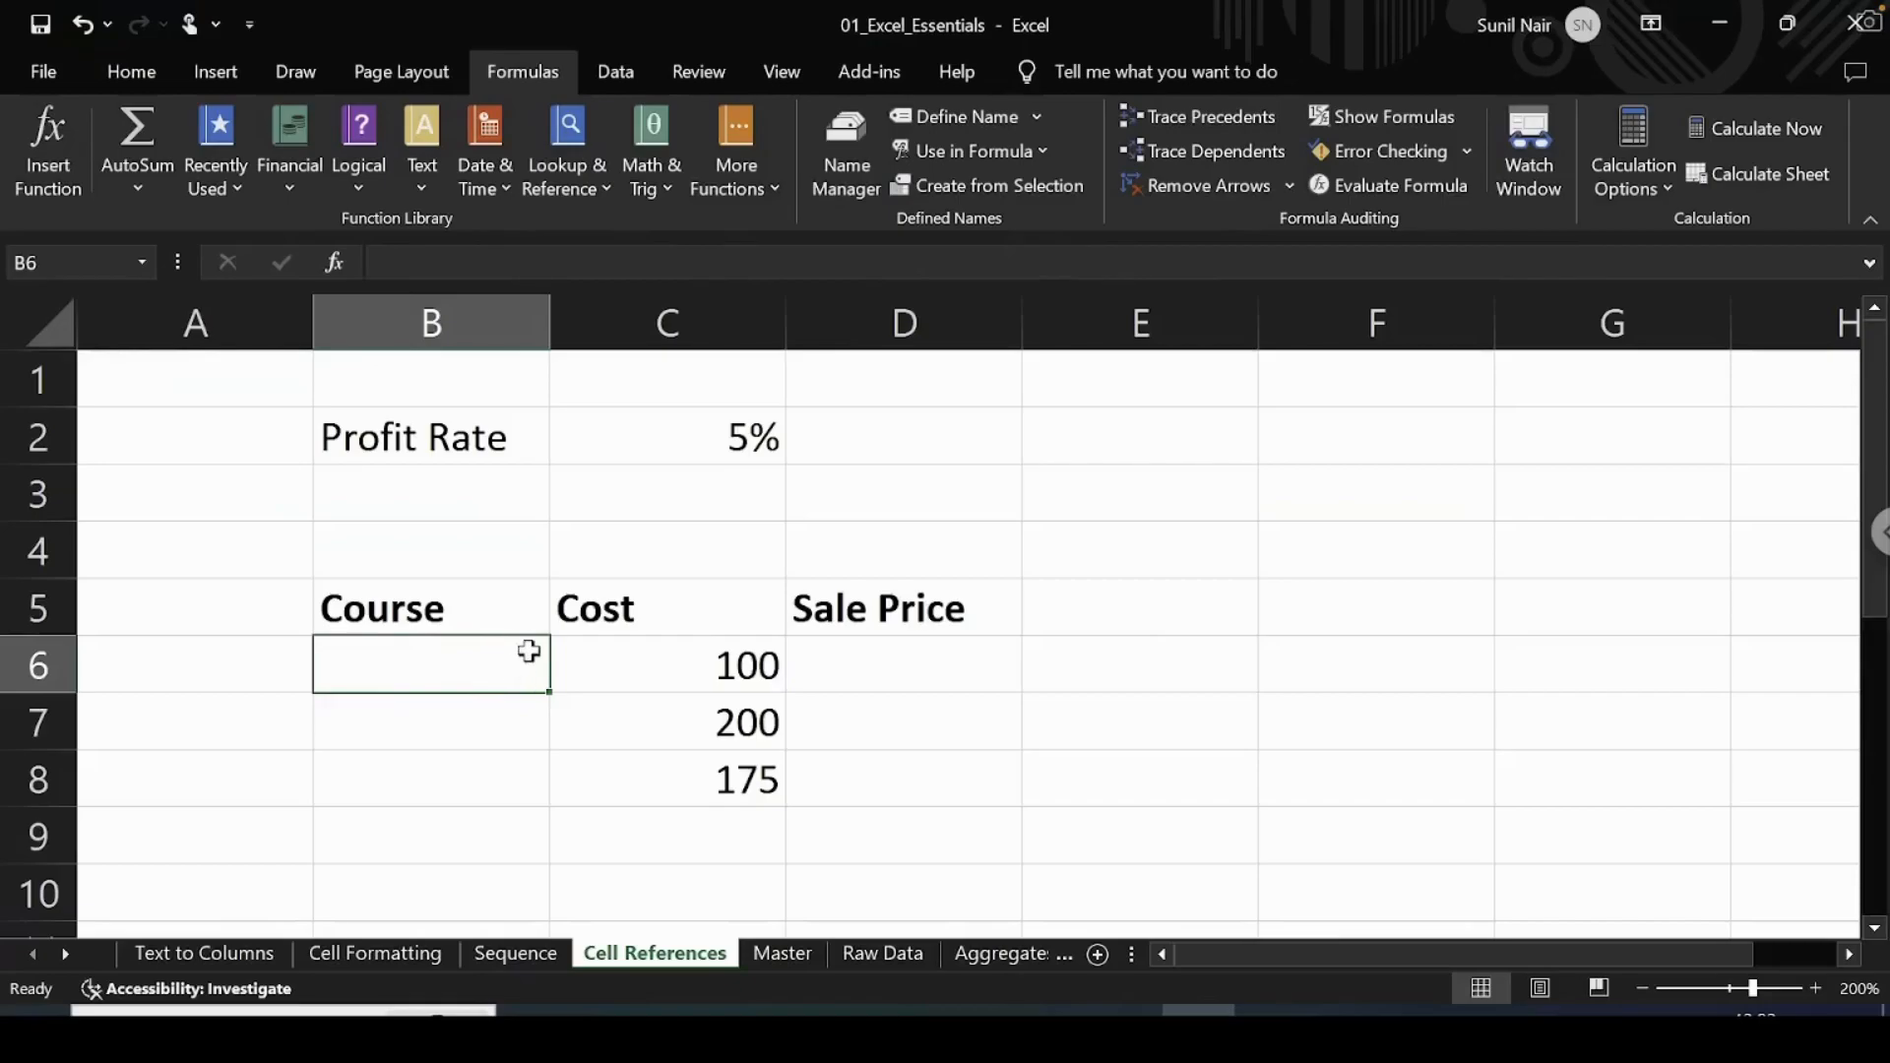
click(414, 709)
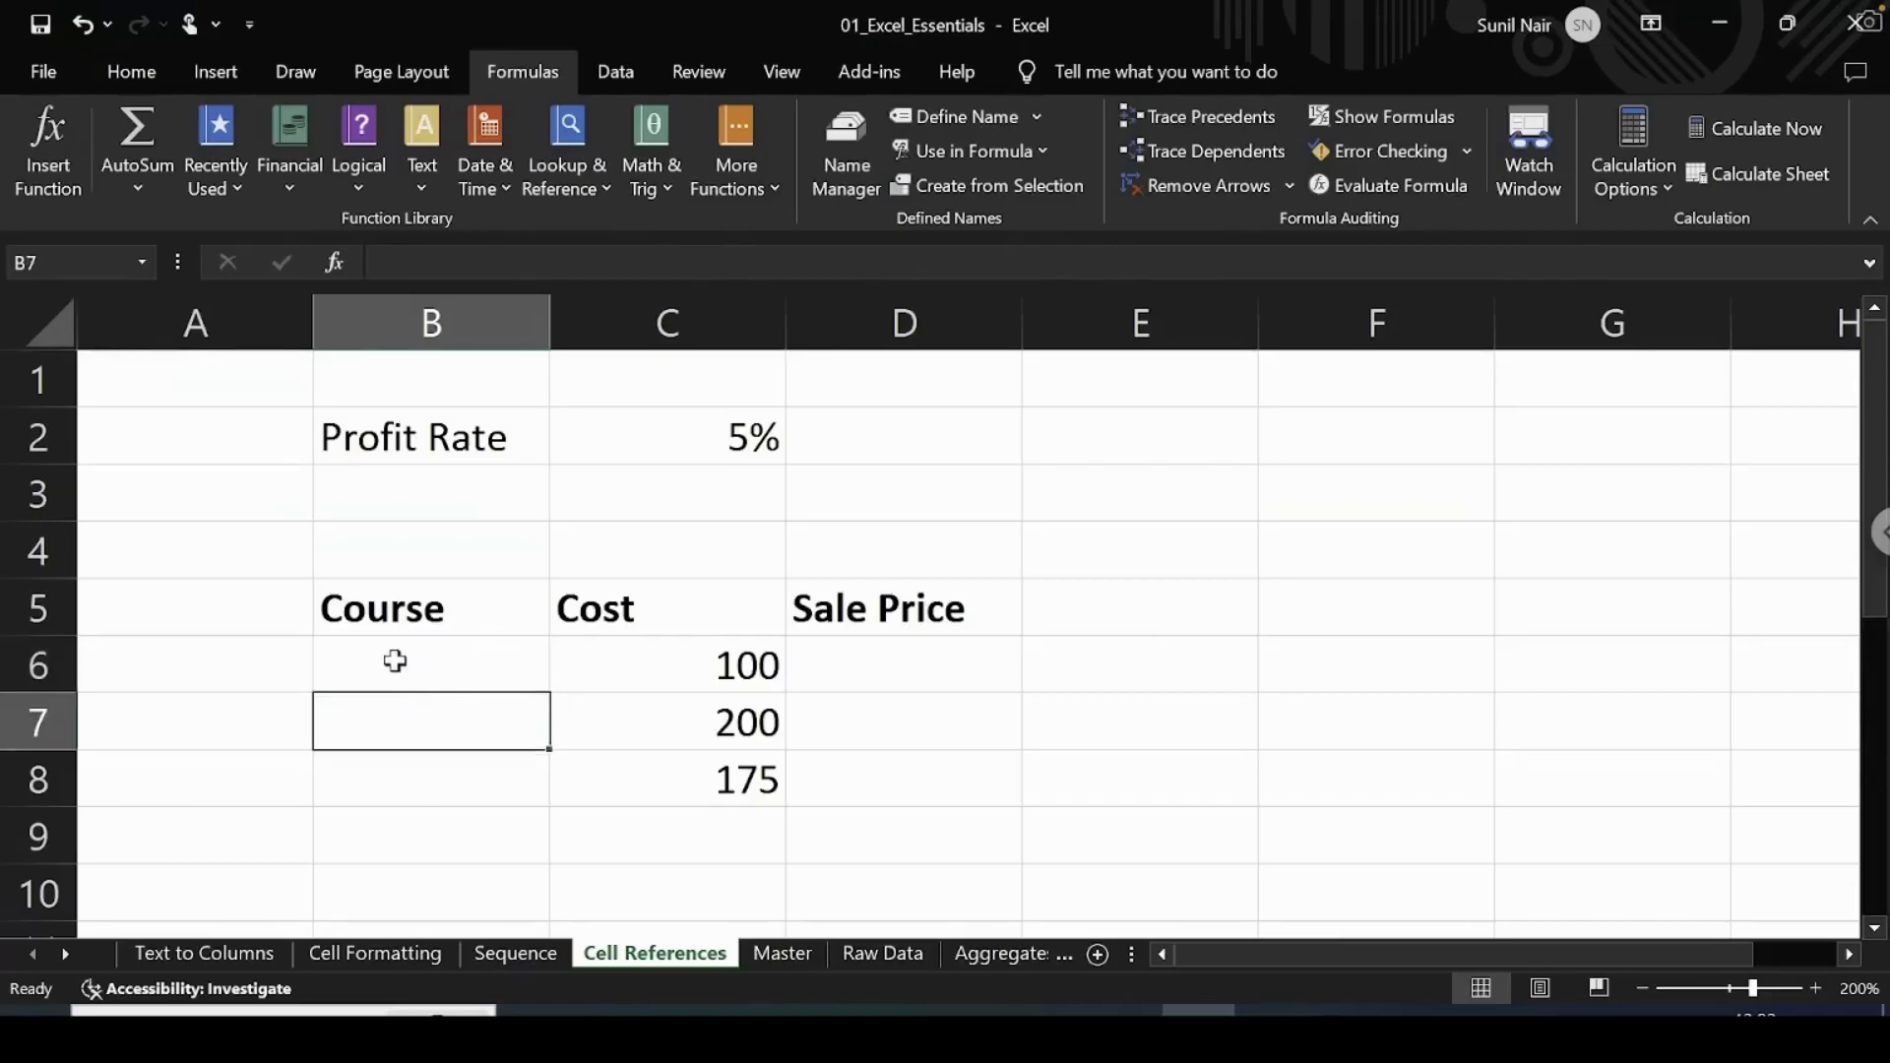
click(395, 661)
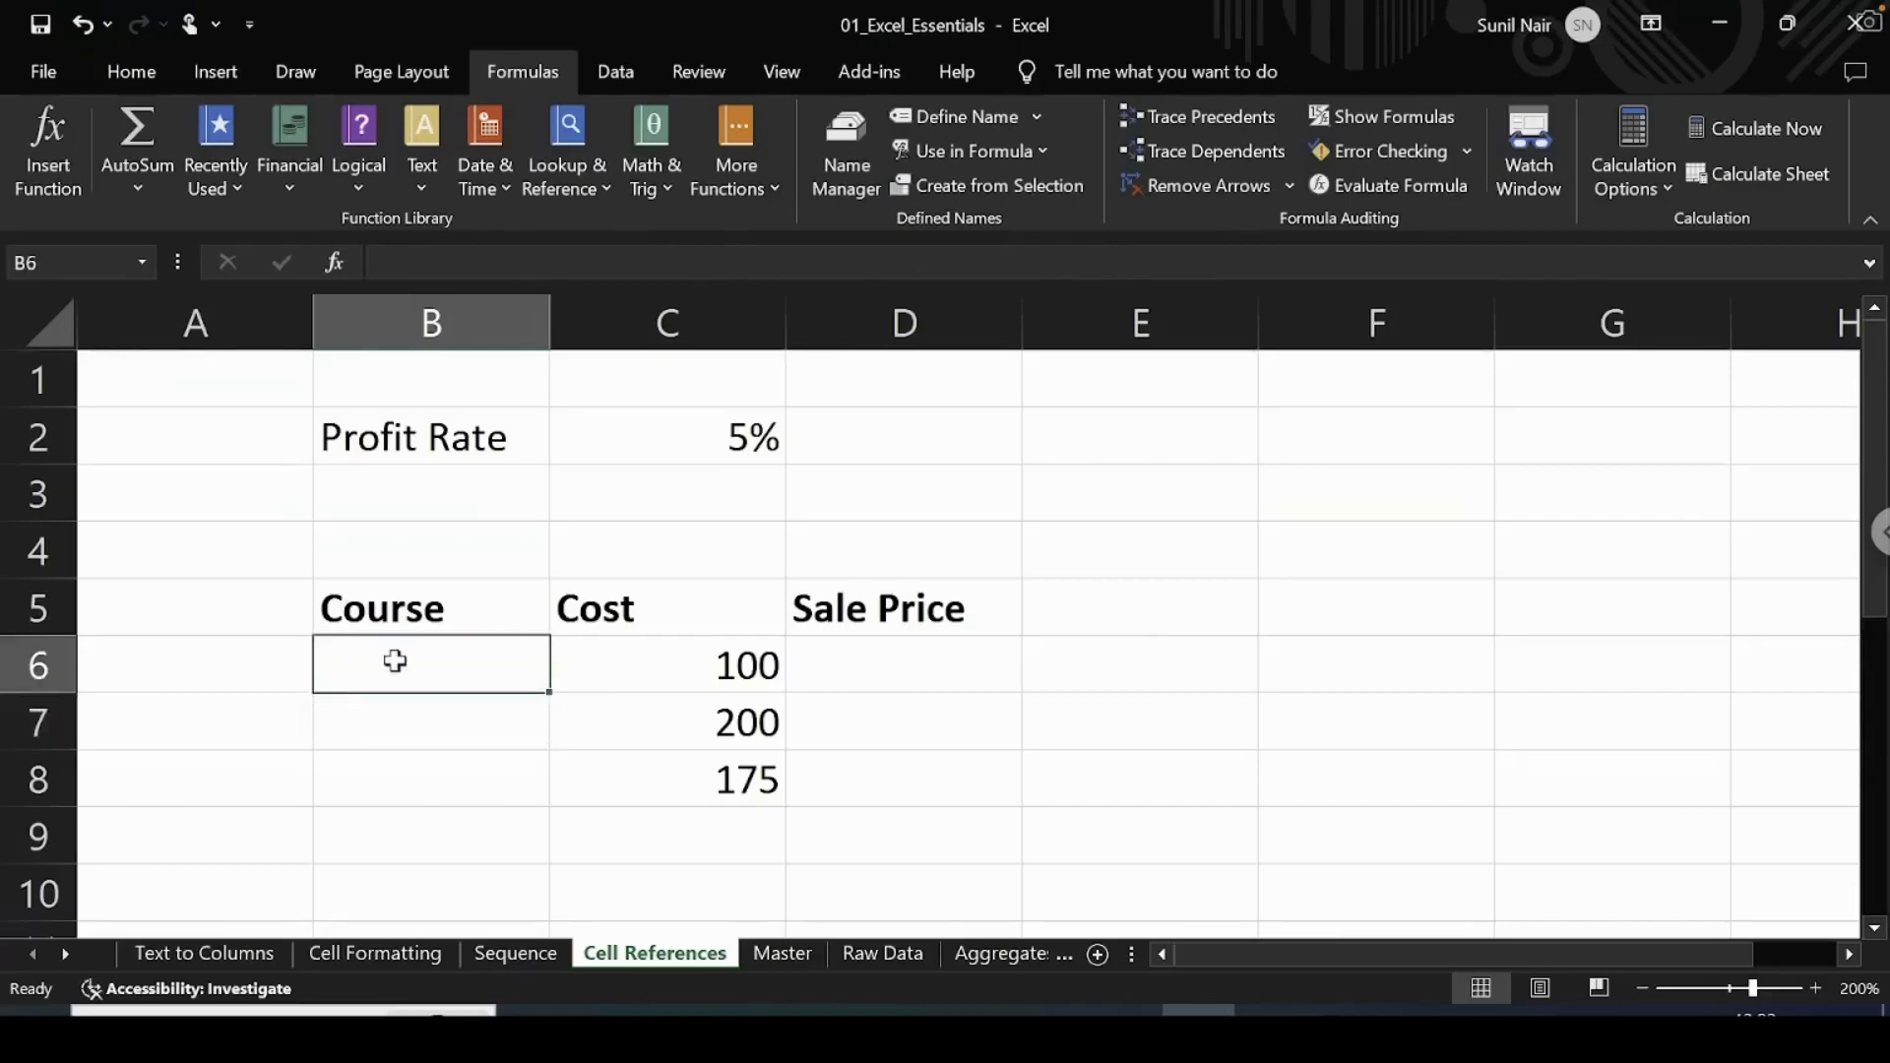
click(620, 73)
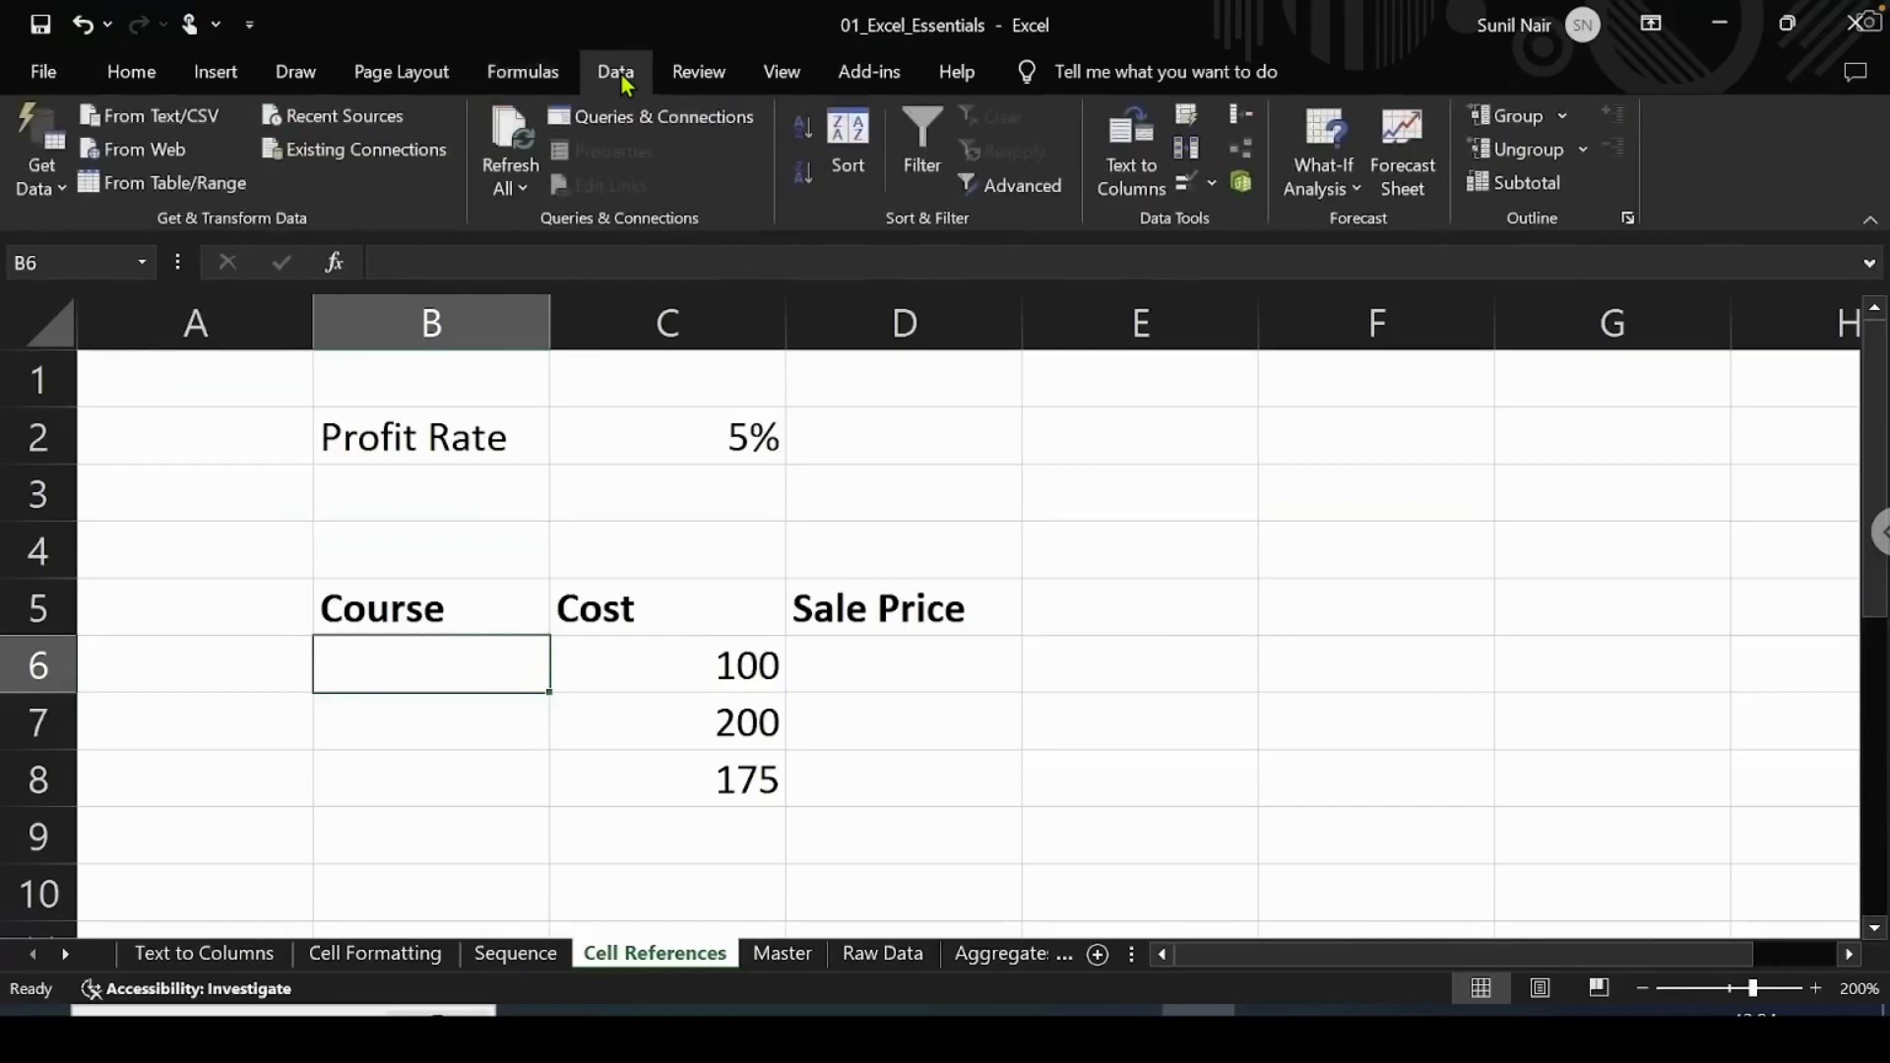
click(1187, 187)
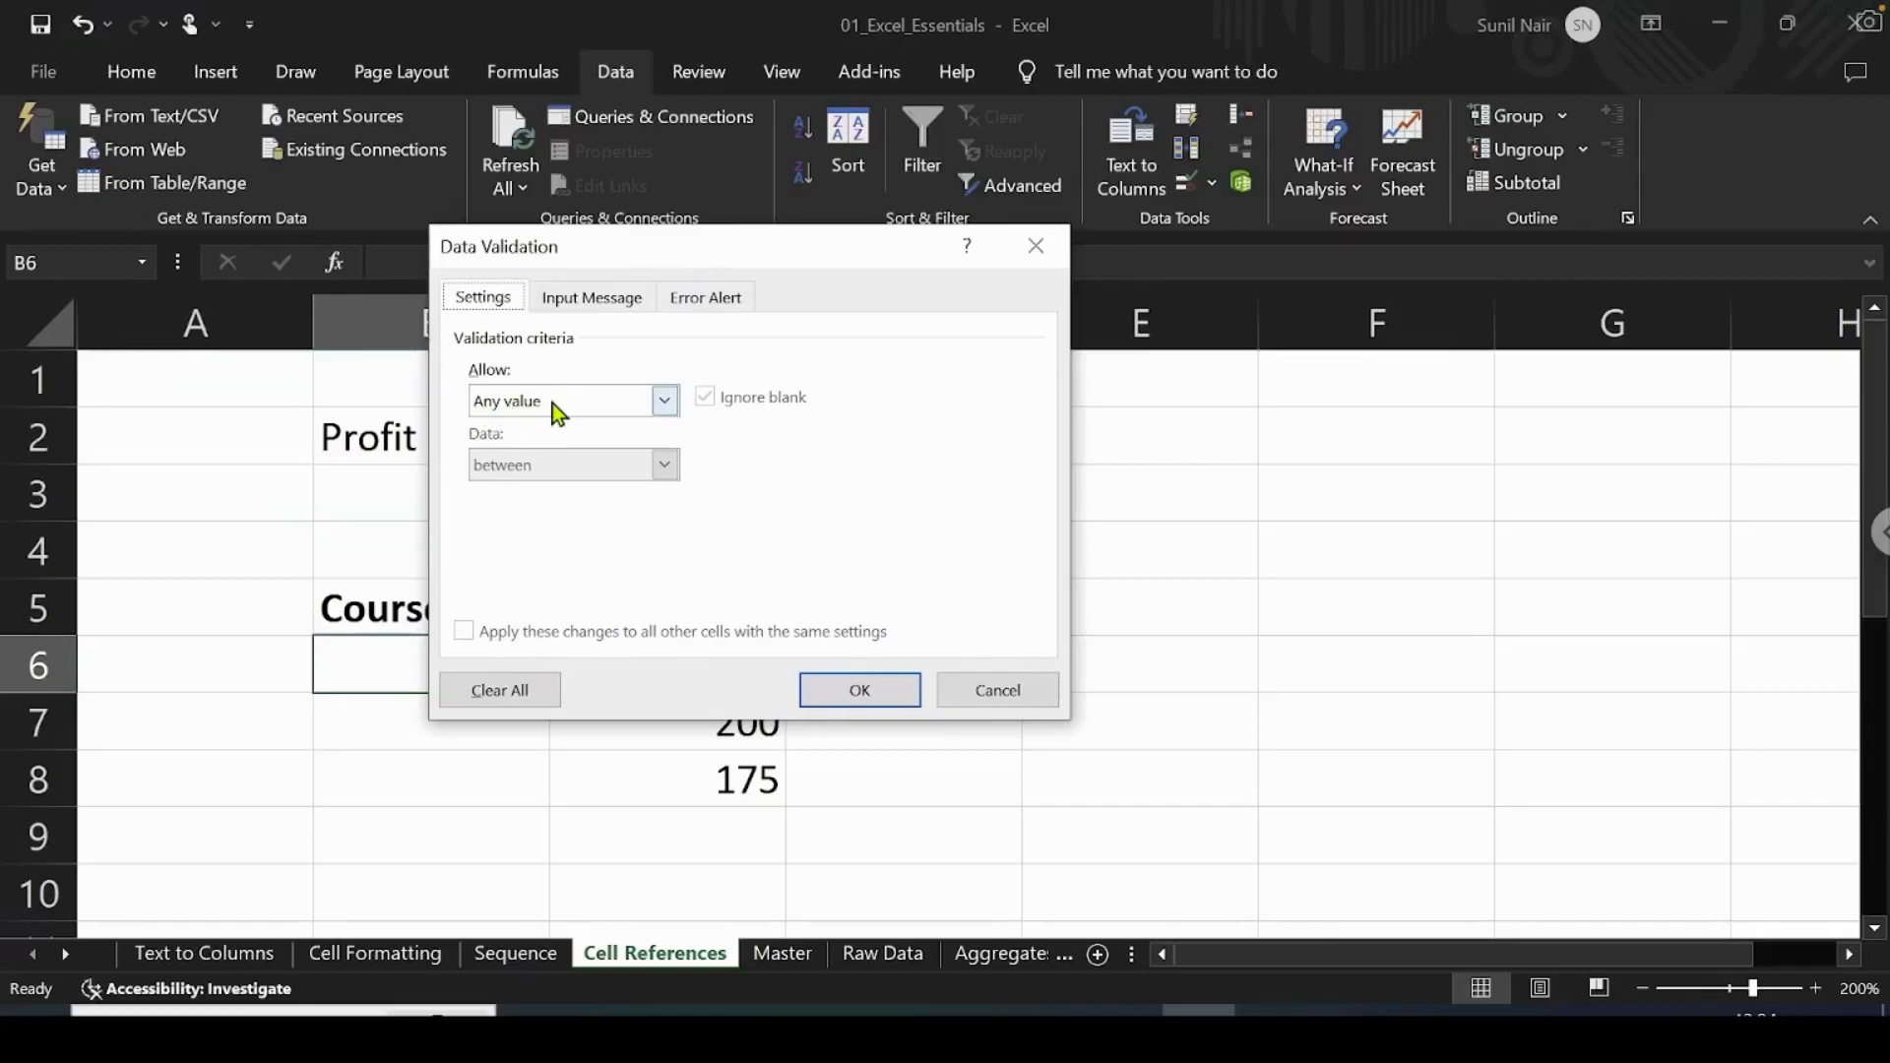
click(656, 404)
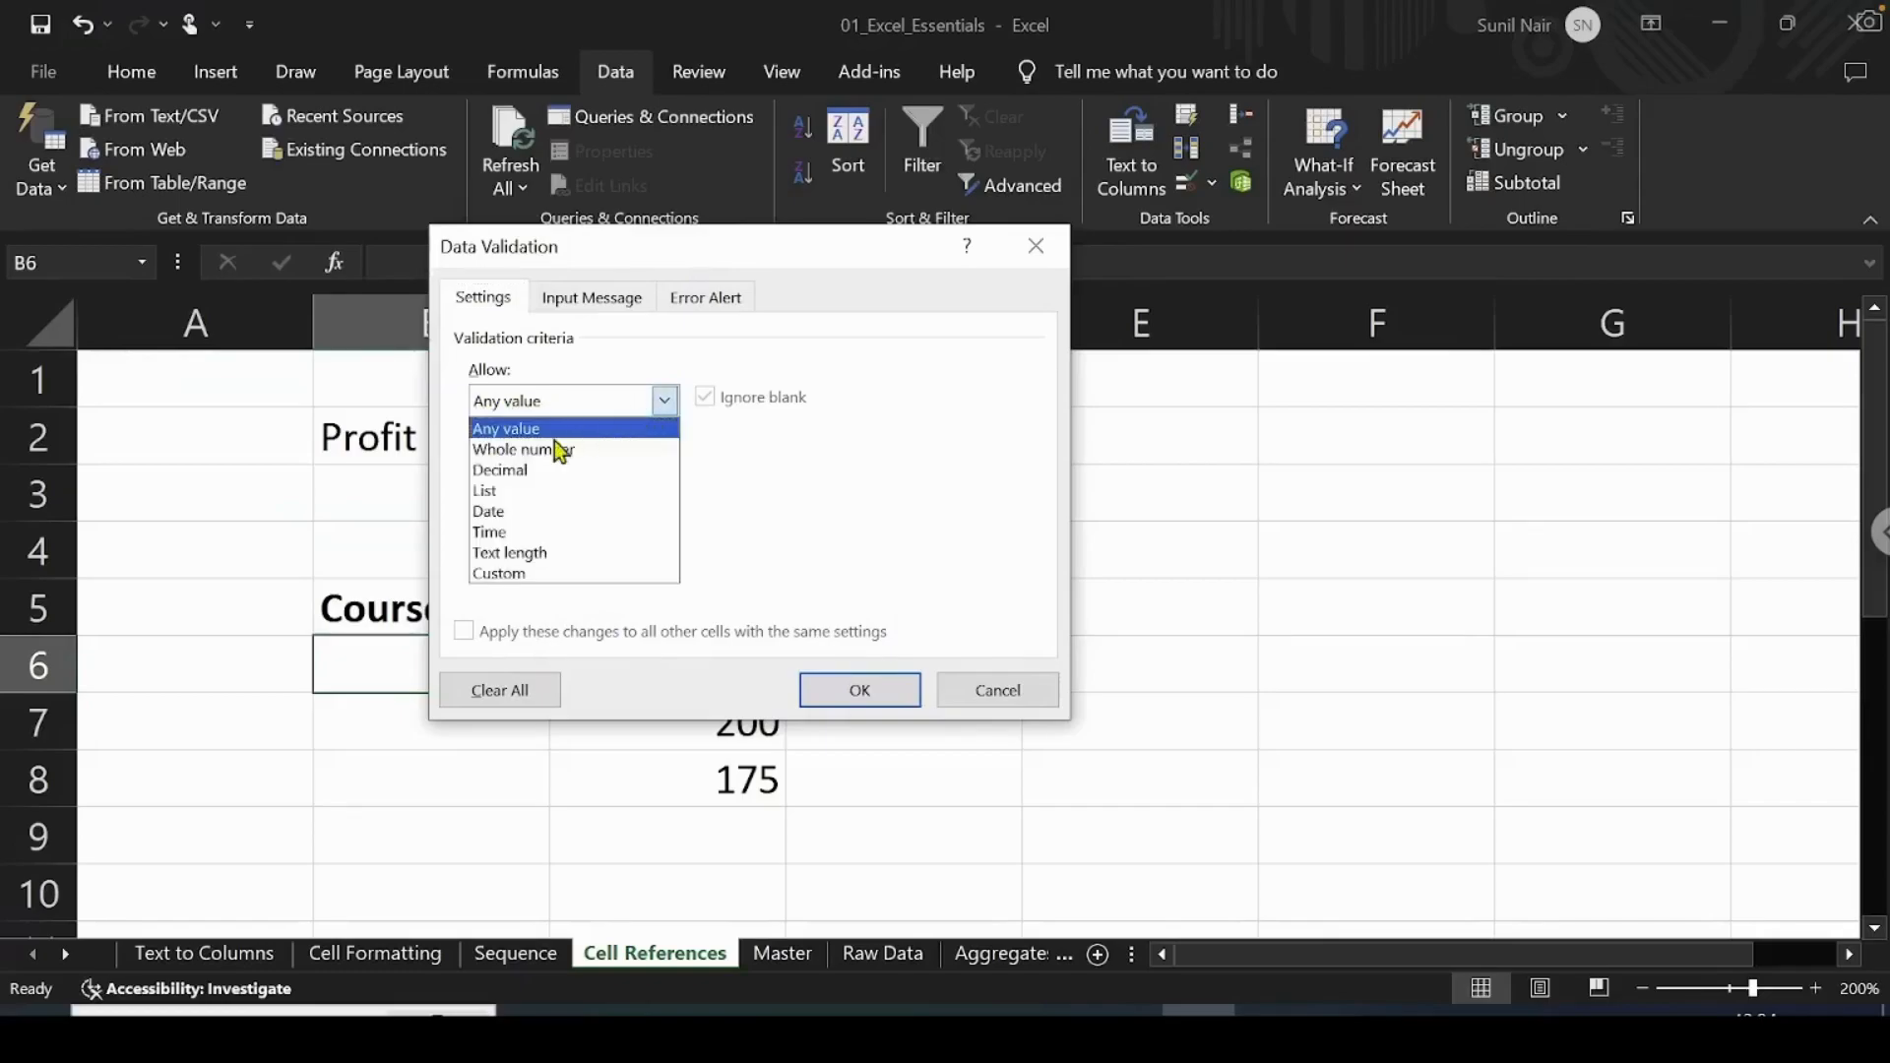
click(492, 494)
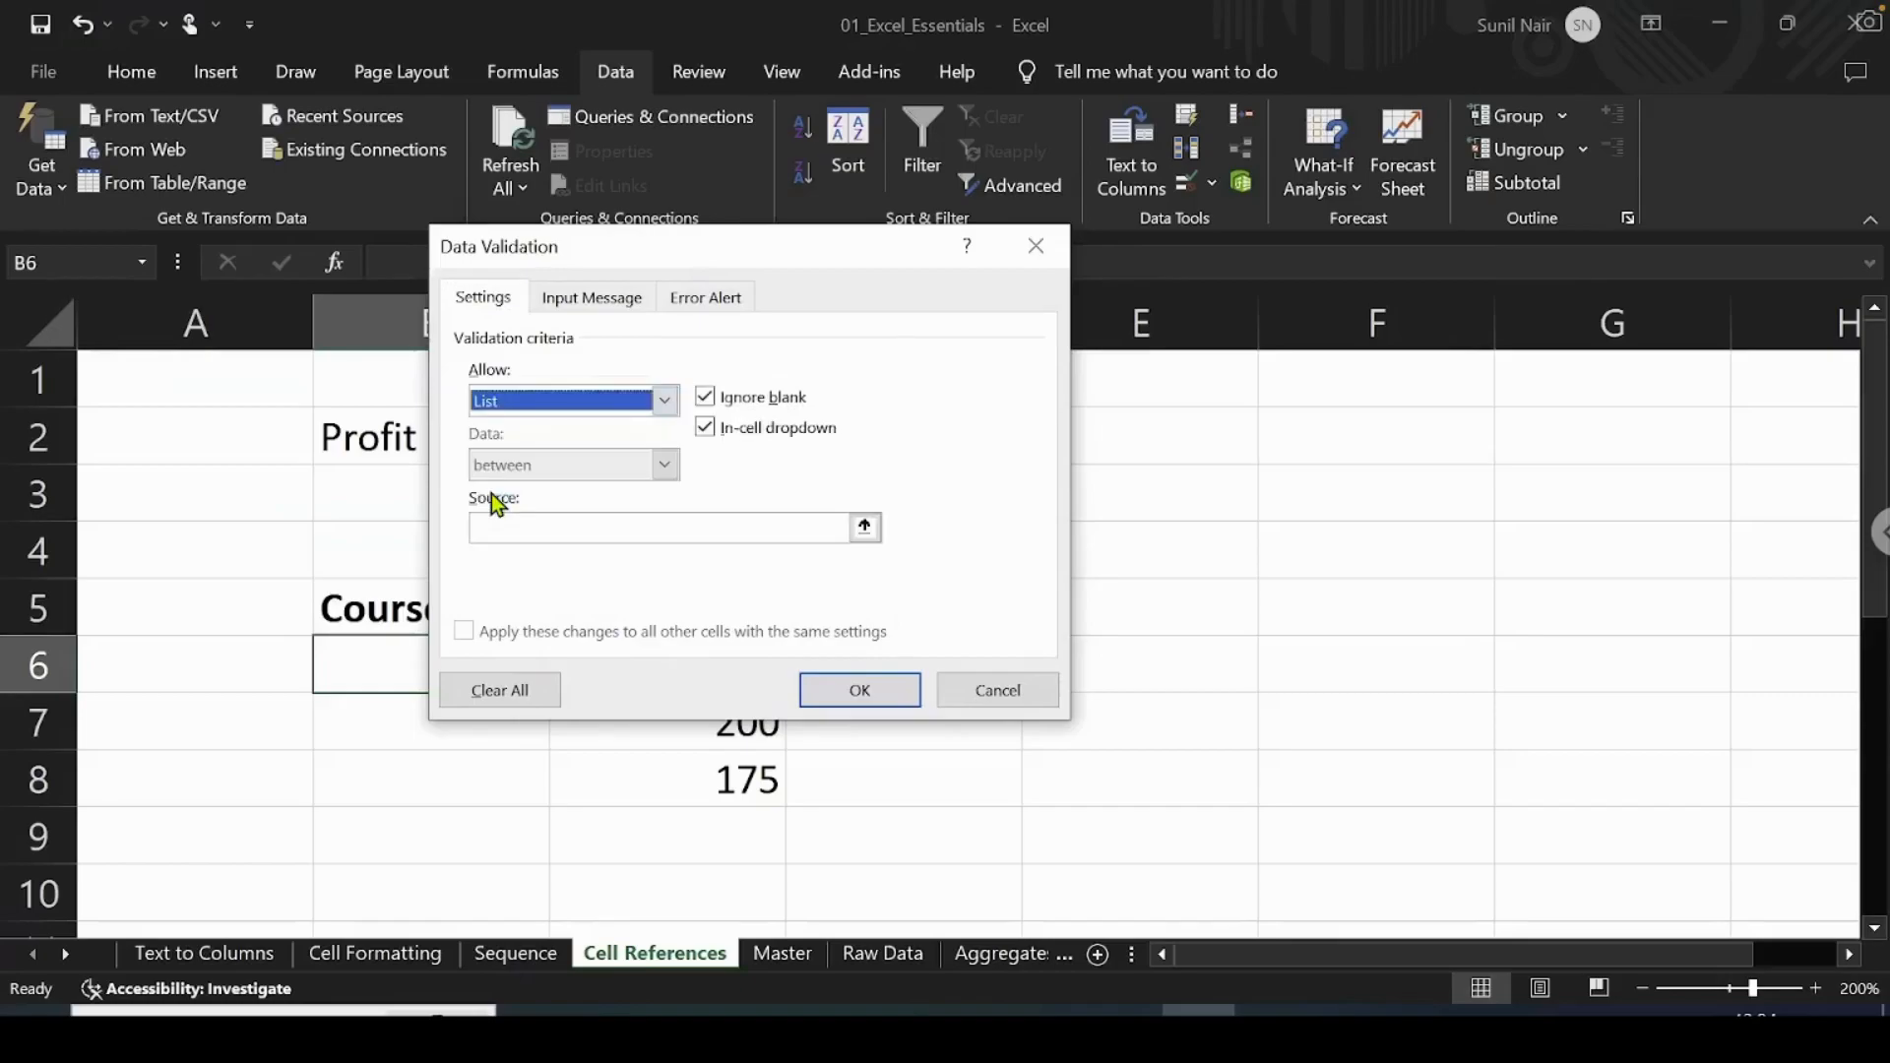
click(499, 528)
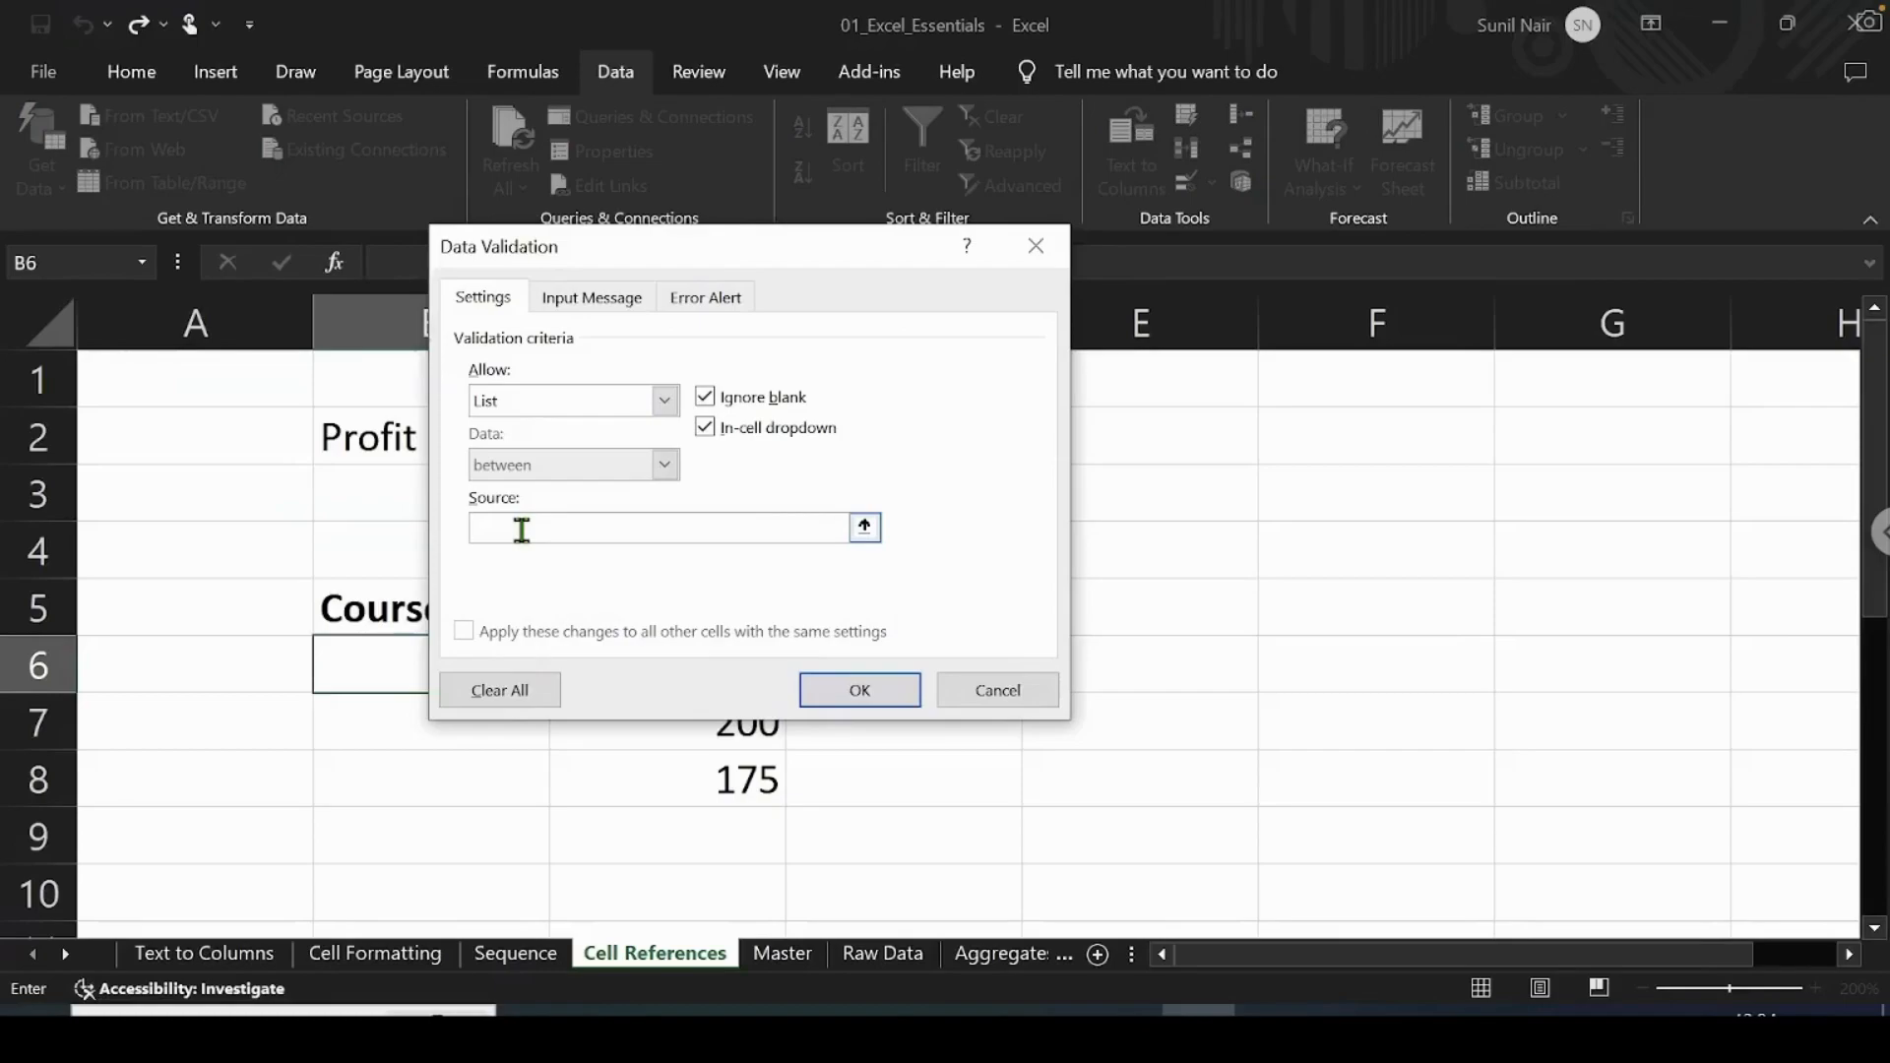
text(=Course)
click(855, 694)
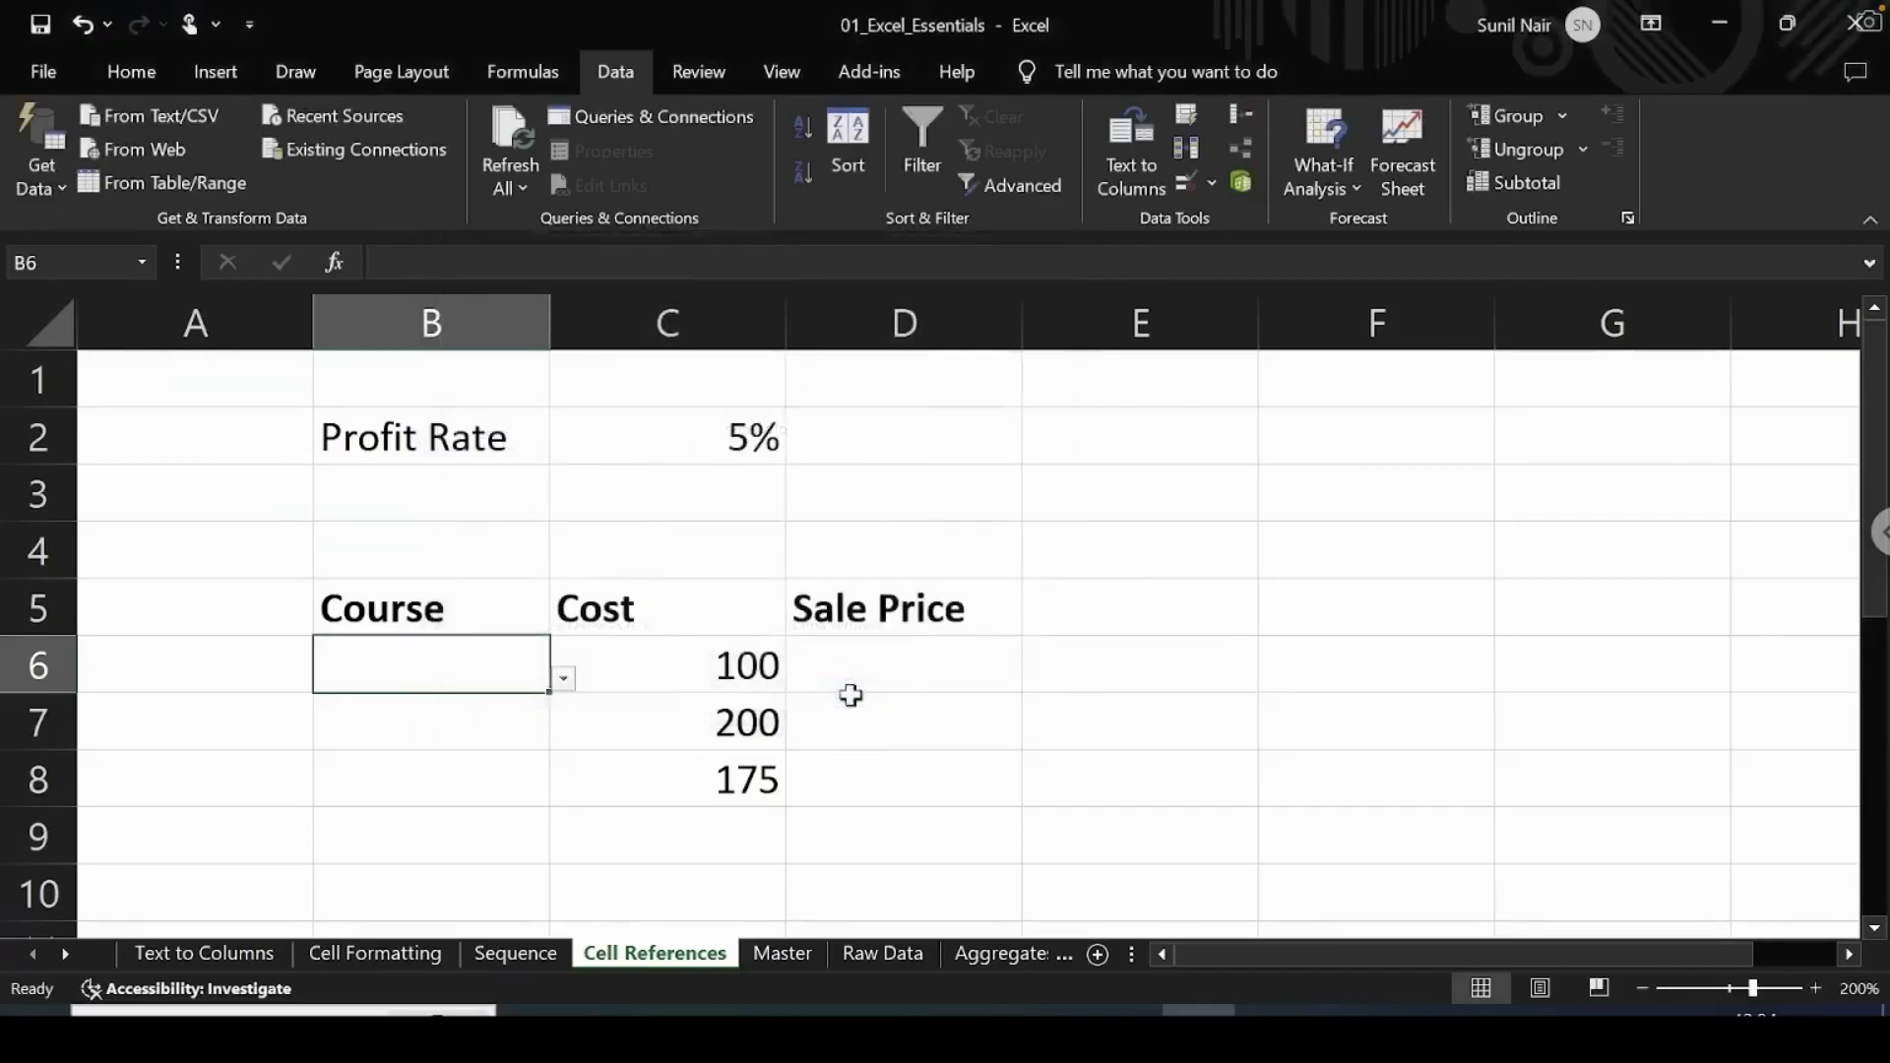
Step: Fill the course drop-down from B6 down to B8, checking the list options in B6 and B7
click(564, 680)
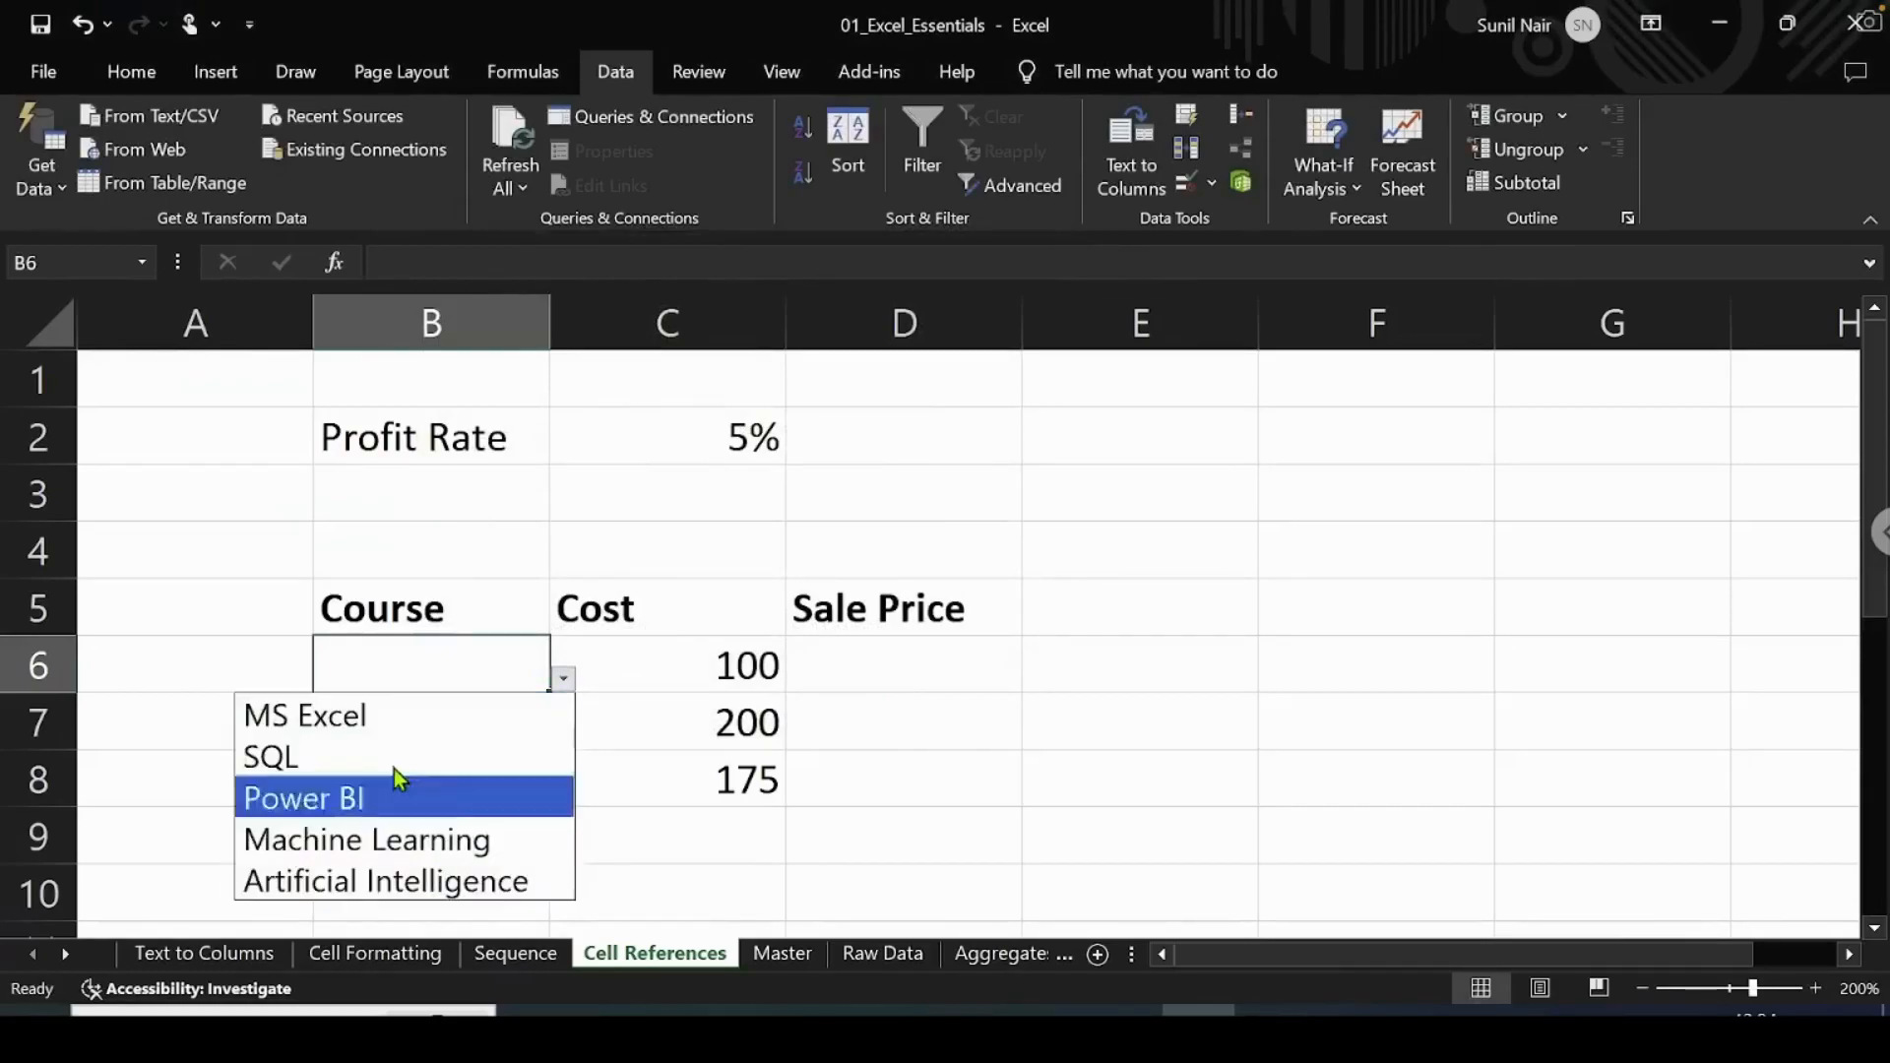
click(493, 675)
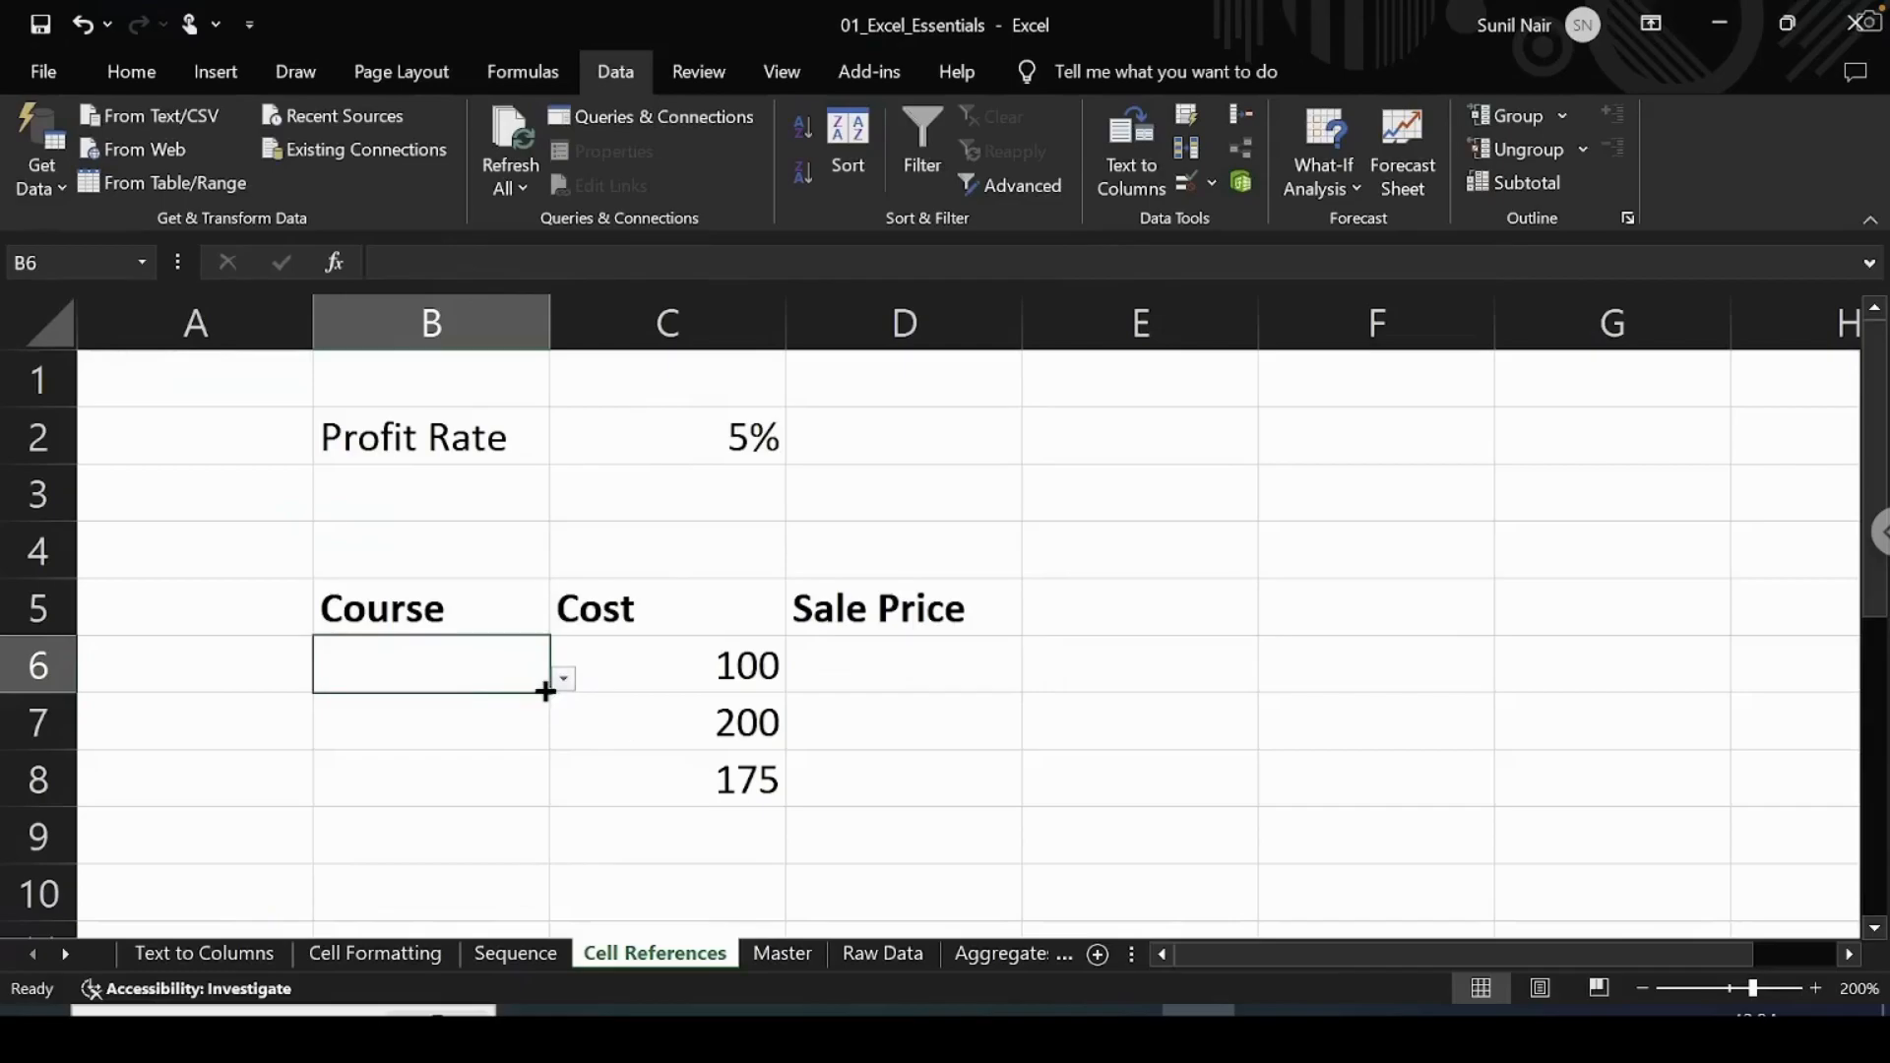
drag(546, 691, 514, 789)
click(521, 718)
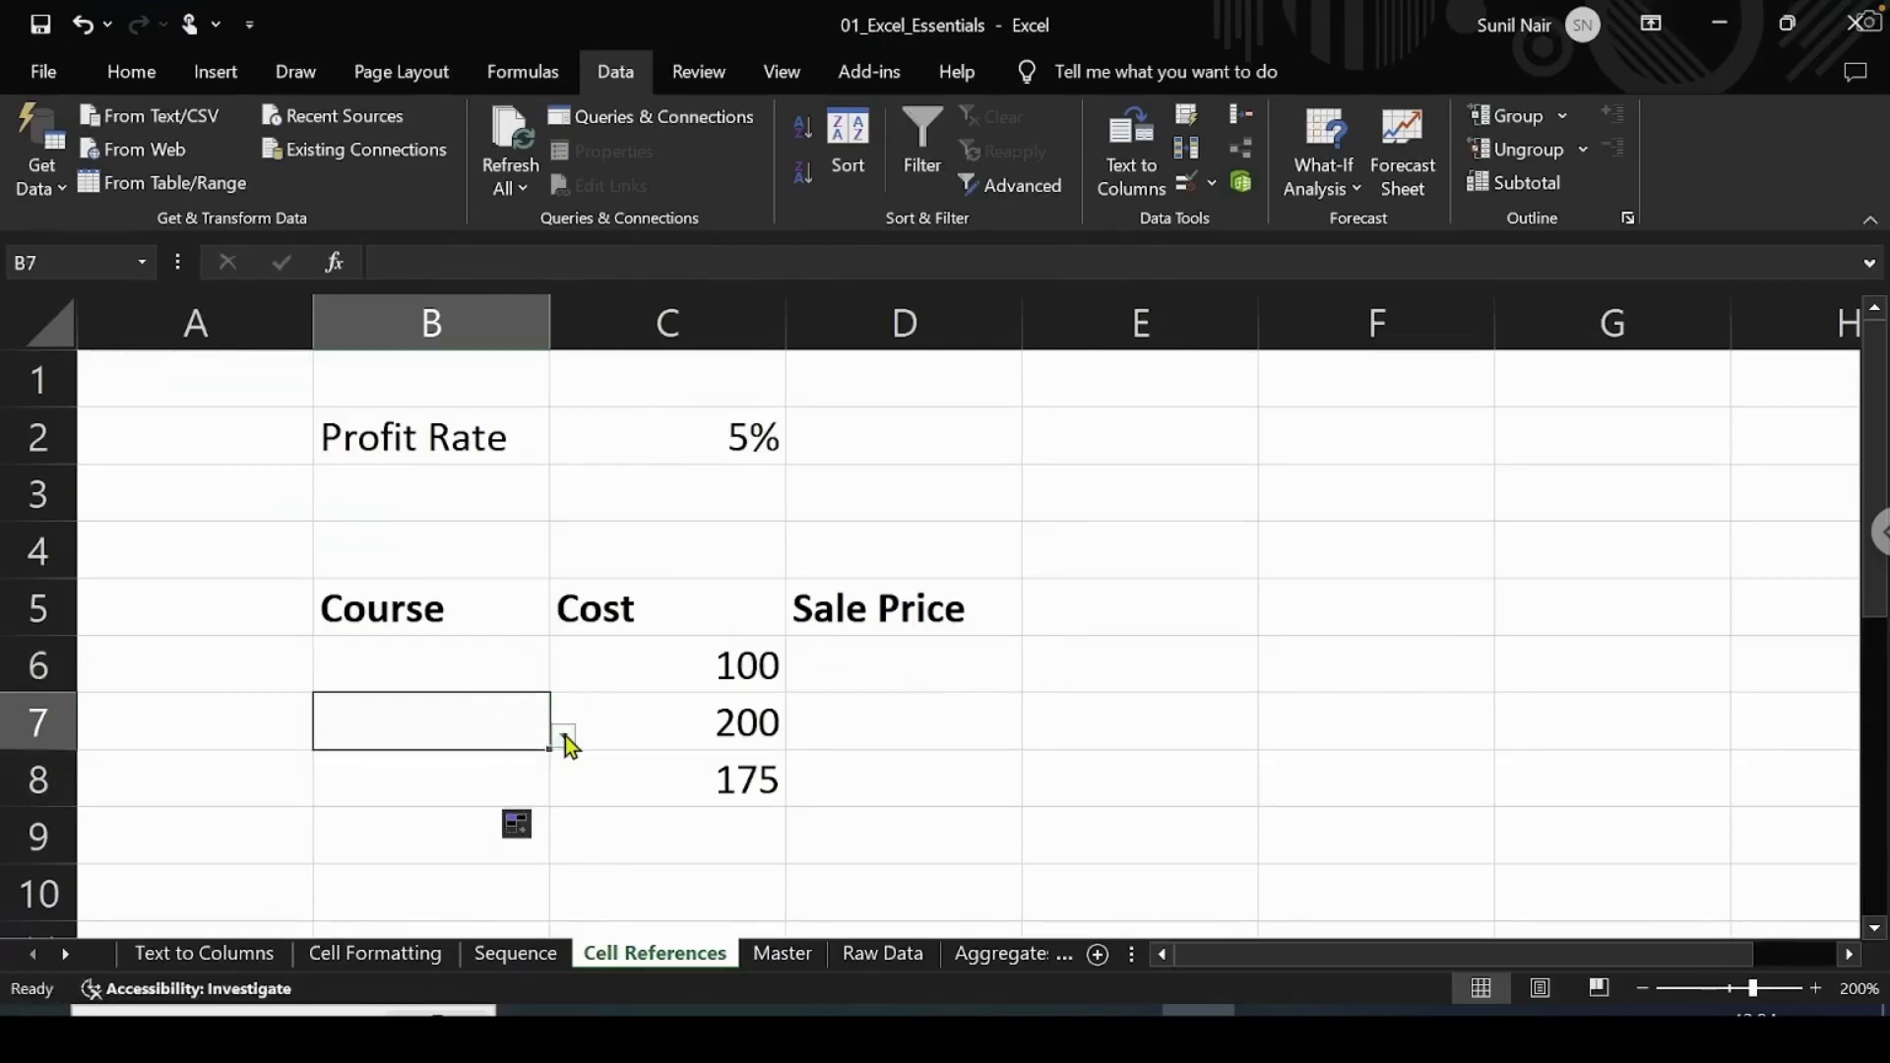
click(564, 736)
click(486, 665)
Step: Choose SQL in B6 and Power BI in B7 from their drop-down lists, and select B8
click(487, 664)
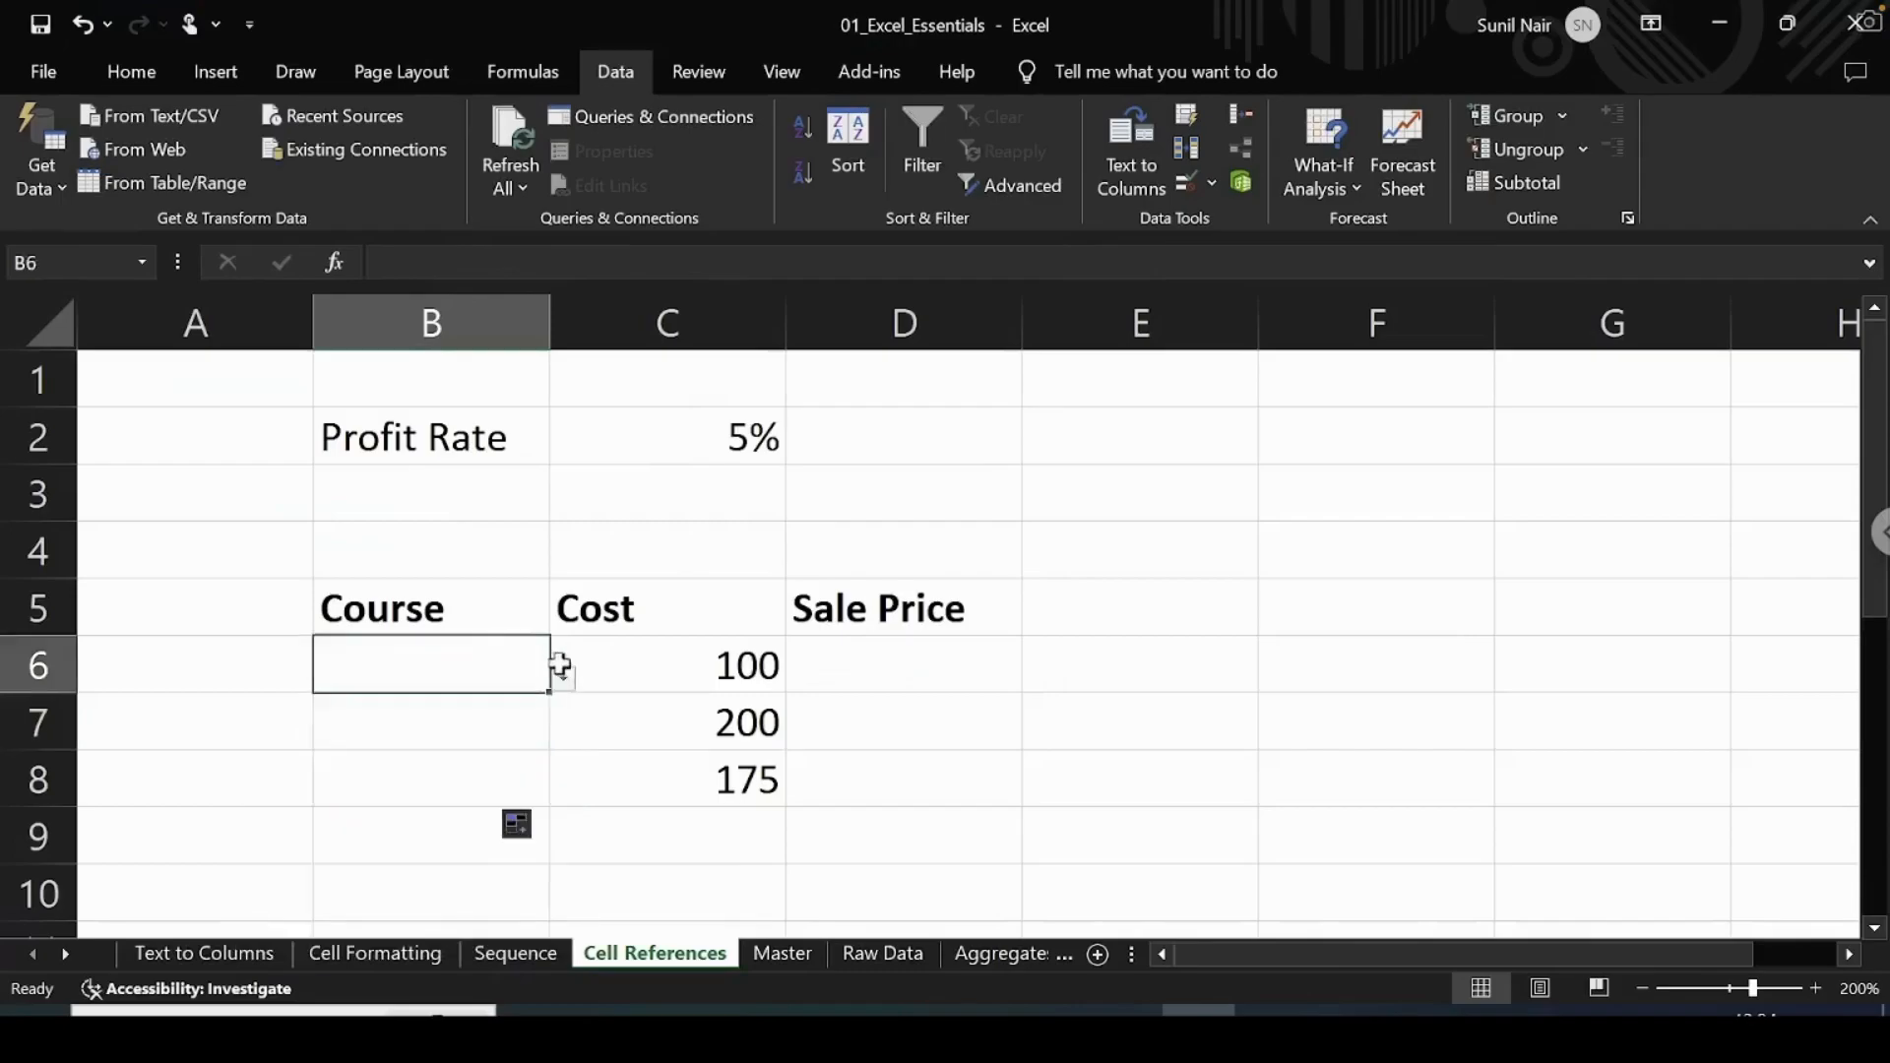
click(564, 678)
click(498, 756)
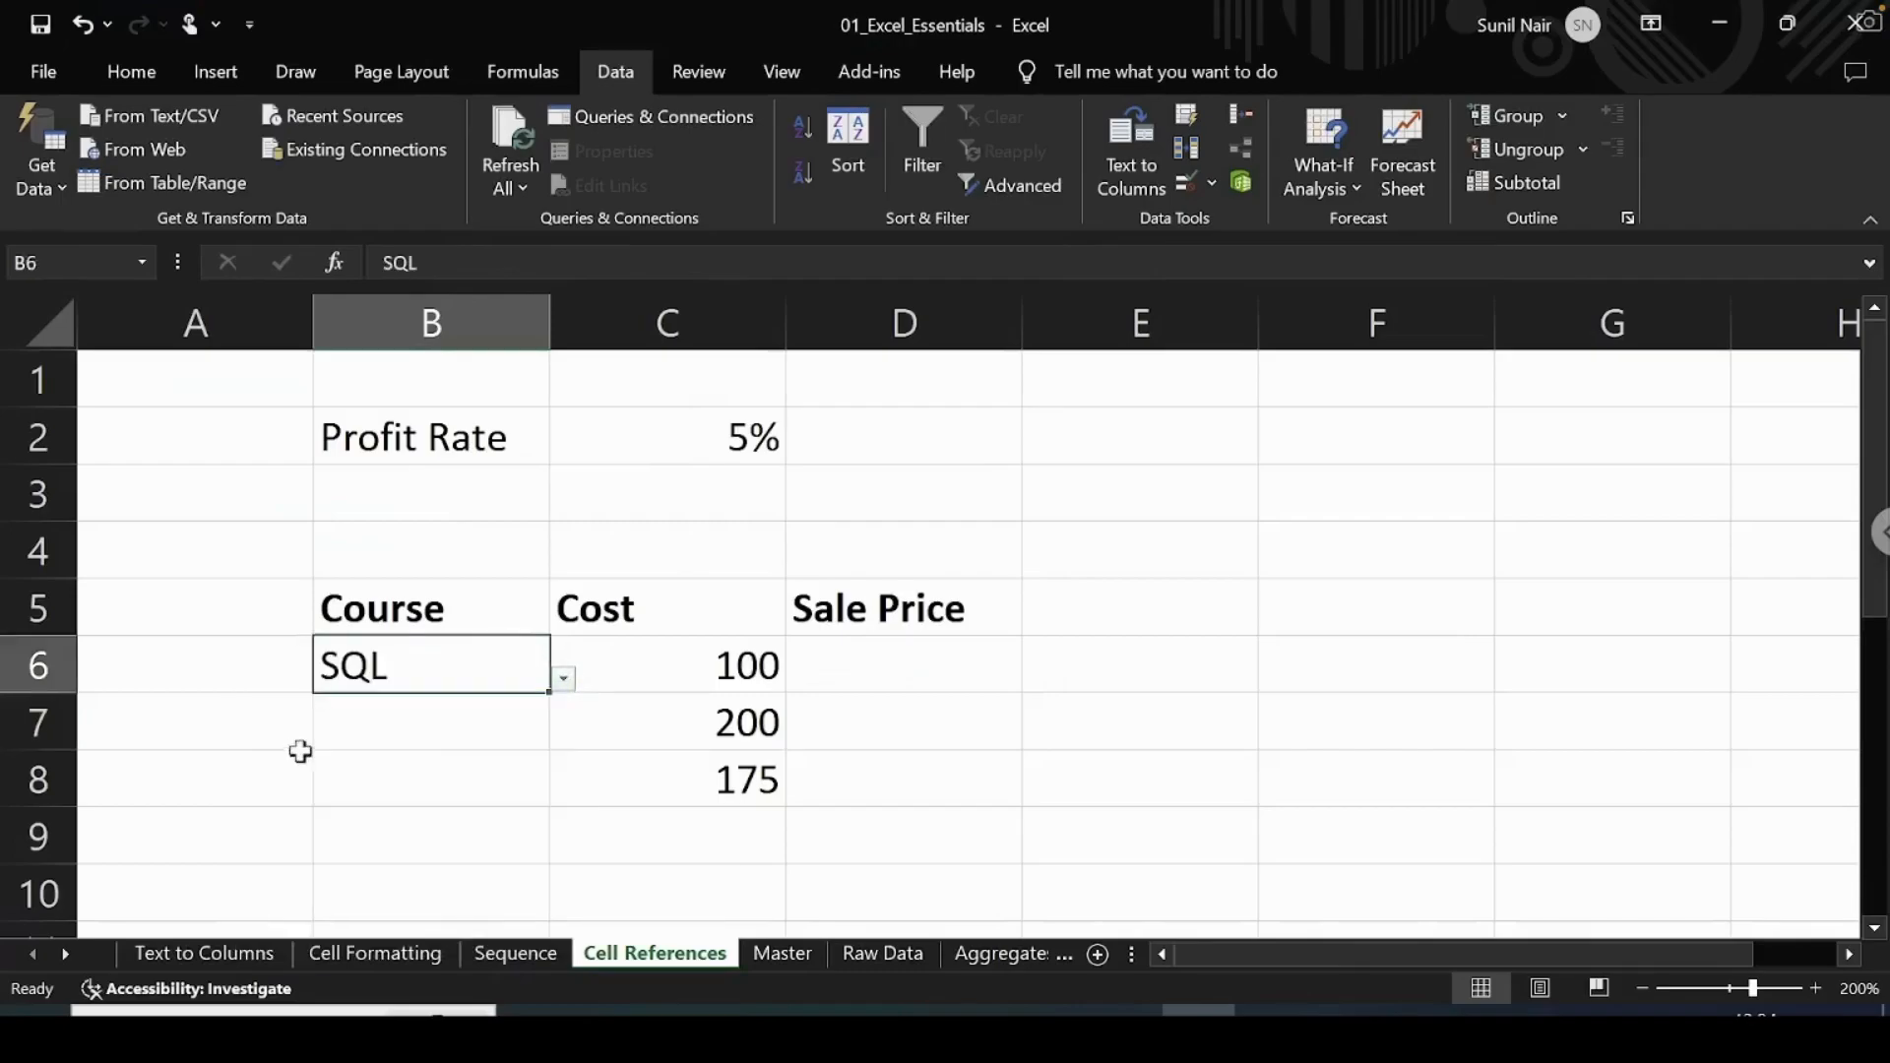
click(537, 726)
click(566, 737)
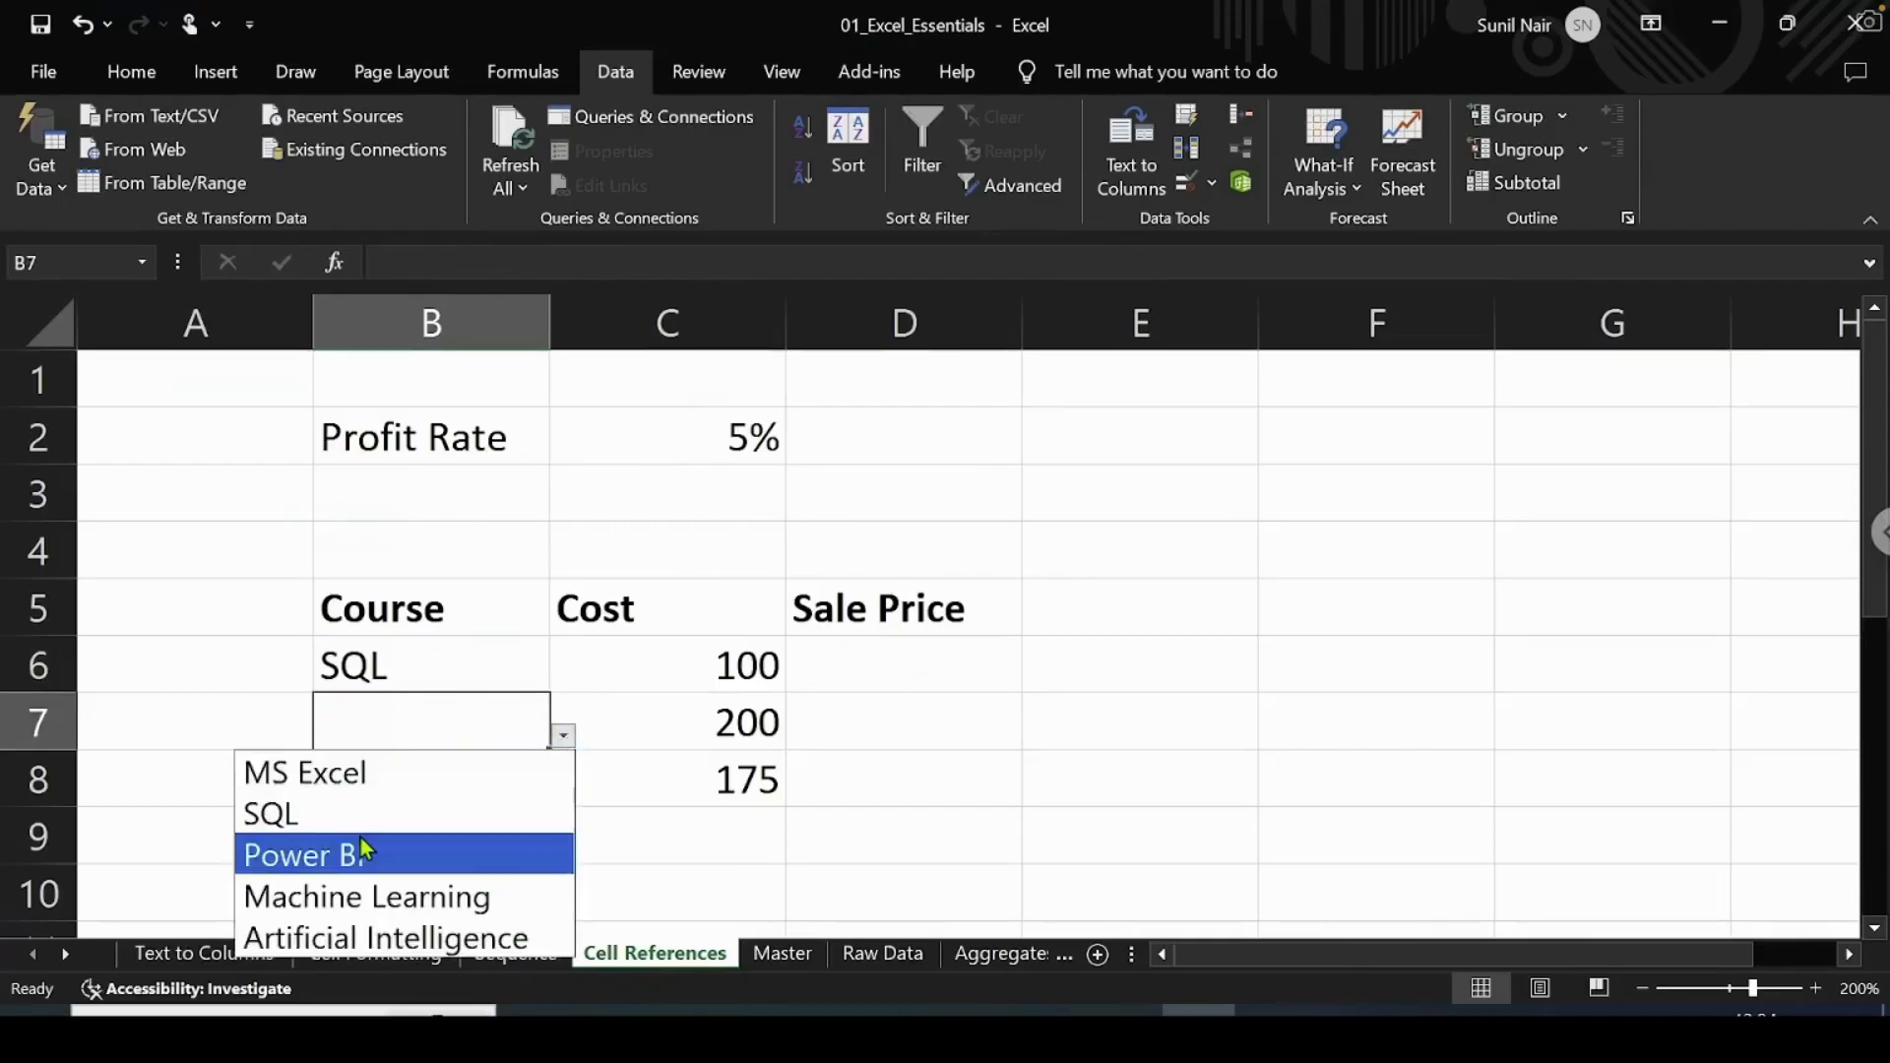
click(364, 850)
click(574, 787)
click(506, 789)
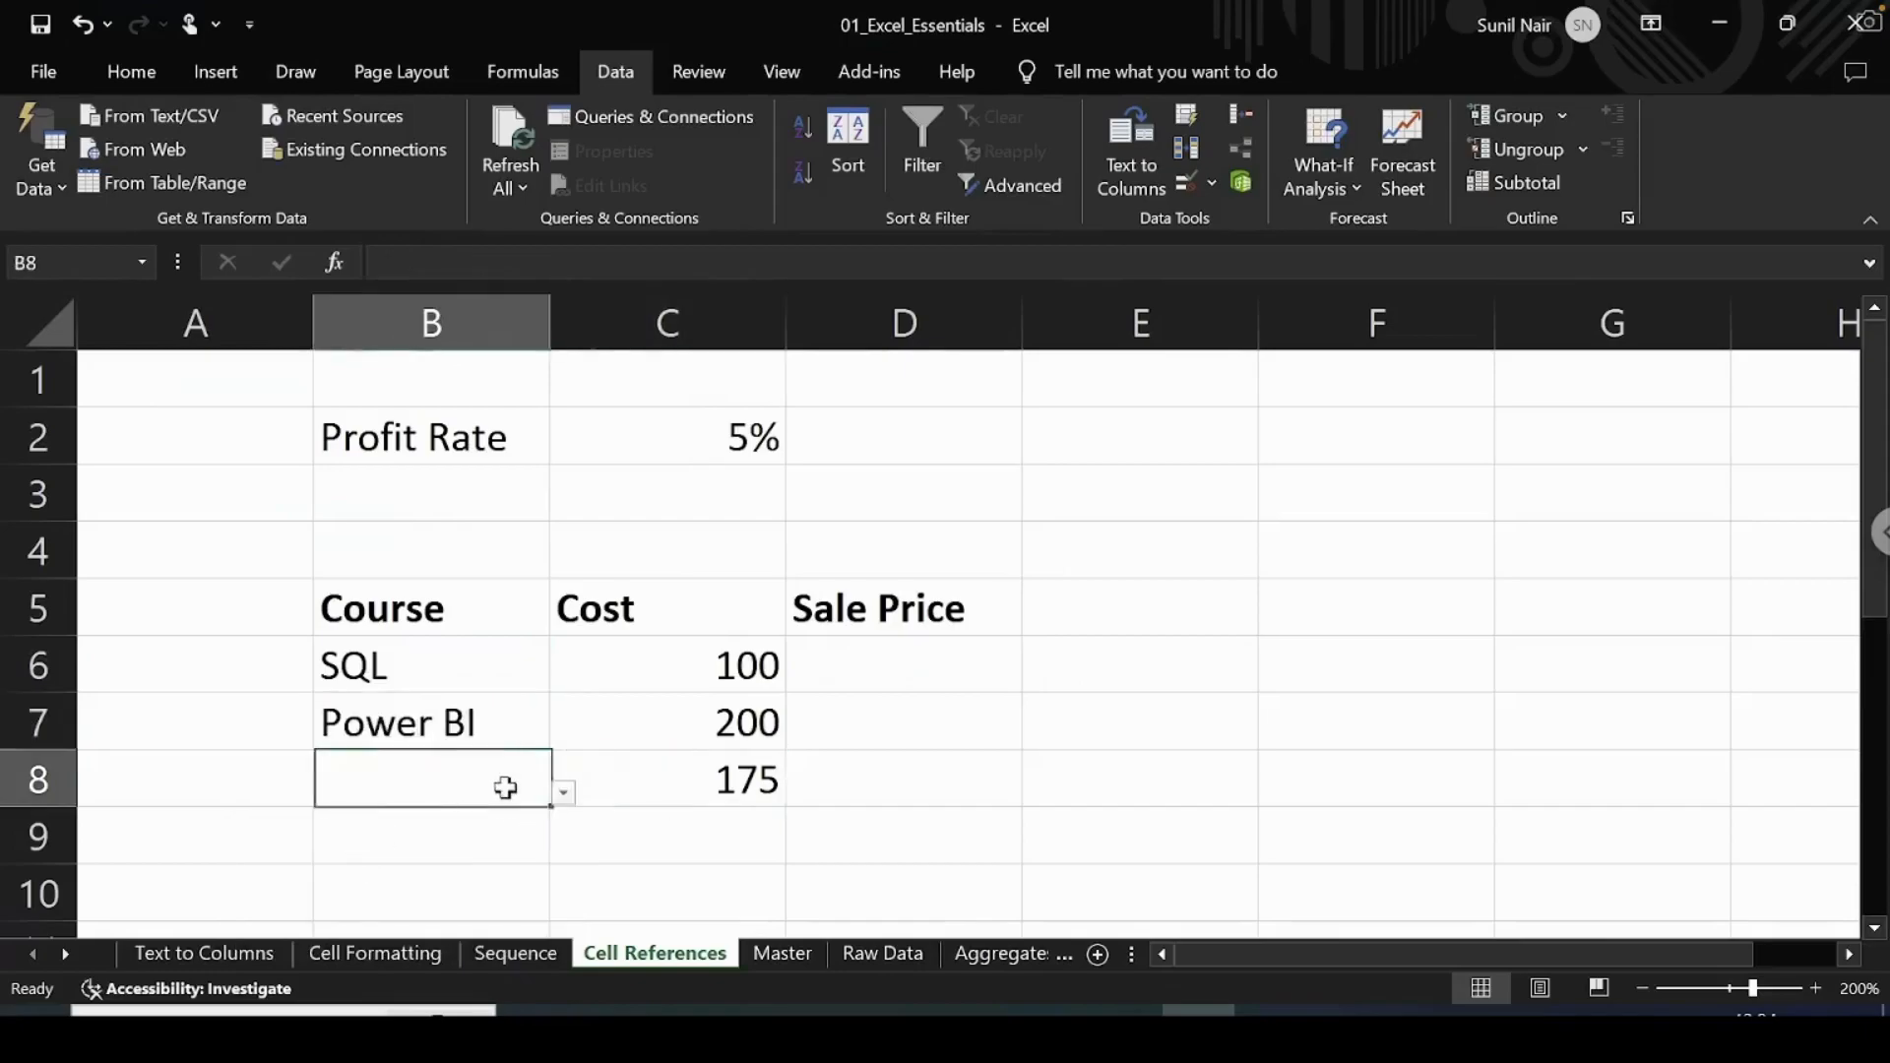